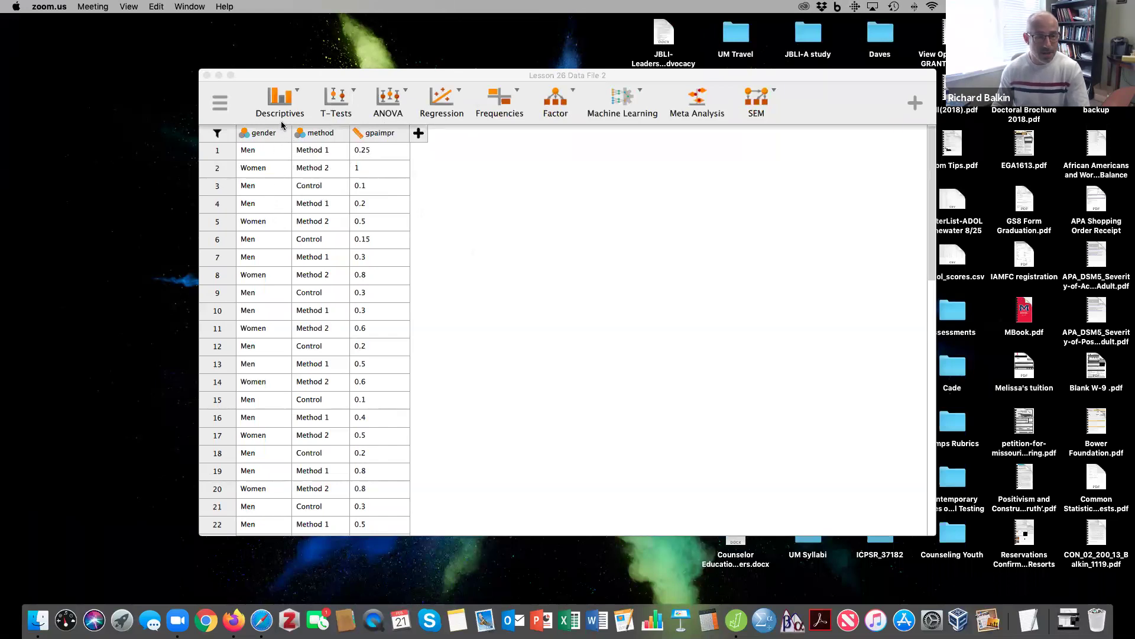
Step: Create a Descriptive Statistics analysis with gpaimpr as the variable, split by gender
left_click(284, 102)
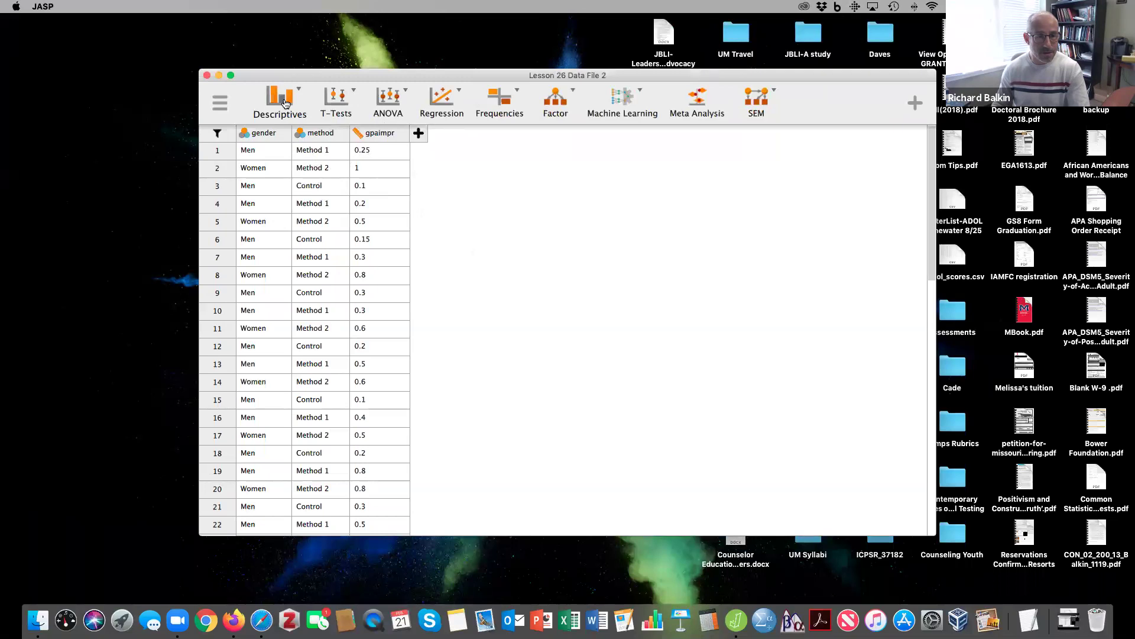
left_click(284, 103)
left_click(279, 131)
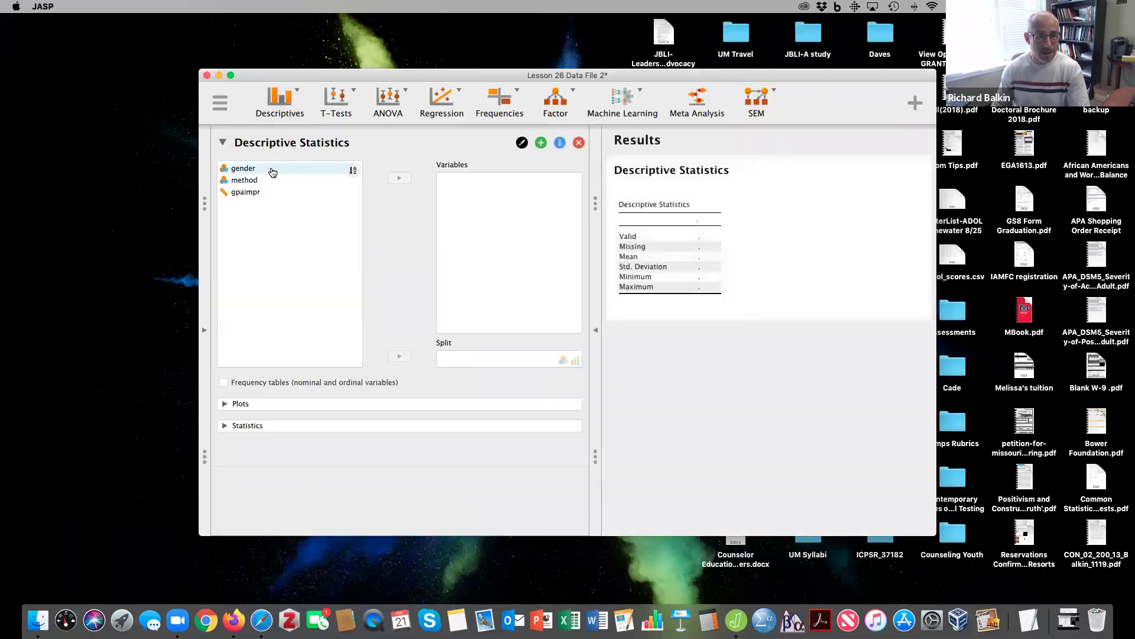
left_click(254, 192)
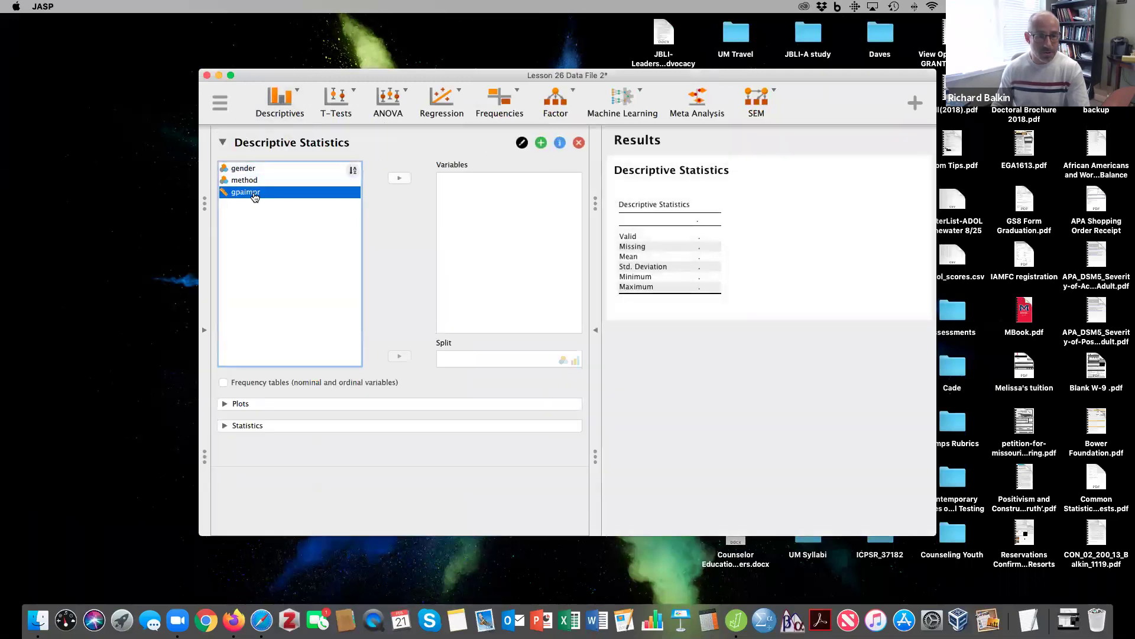
left_click(400, 179)
left_click(246, 170)
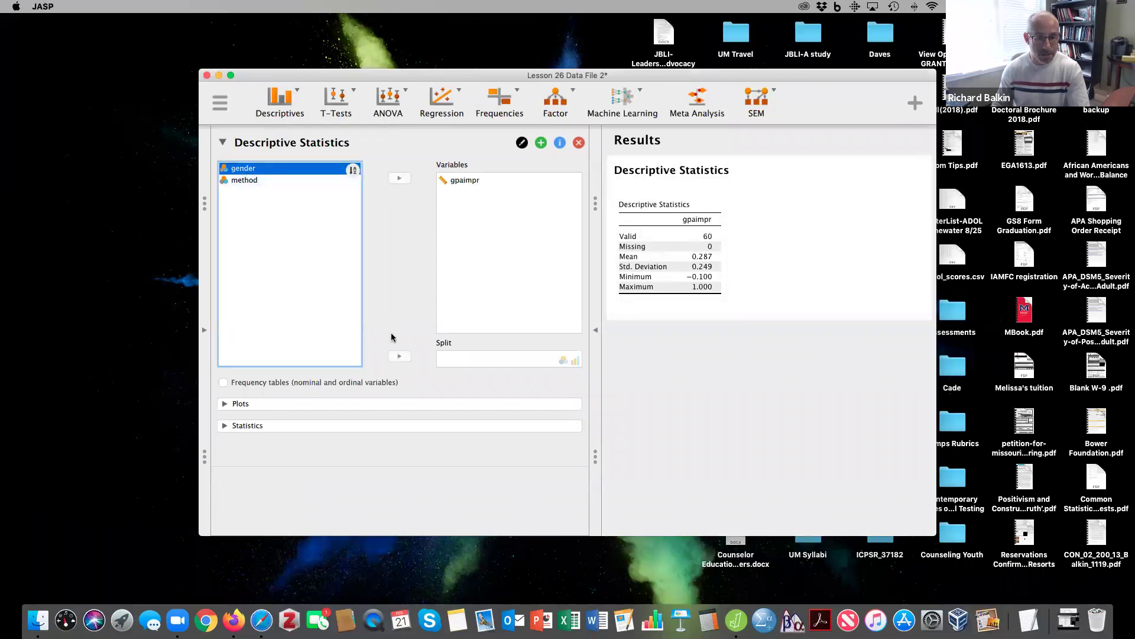
left_click(399, 356)
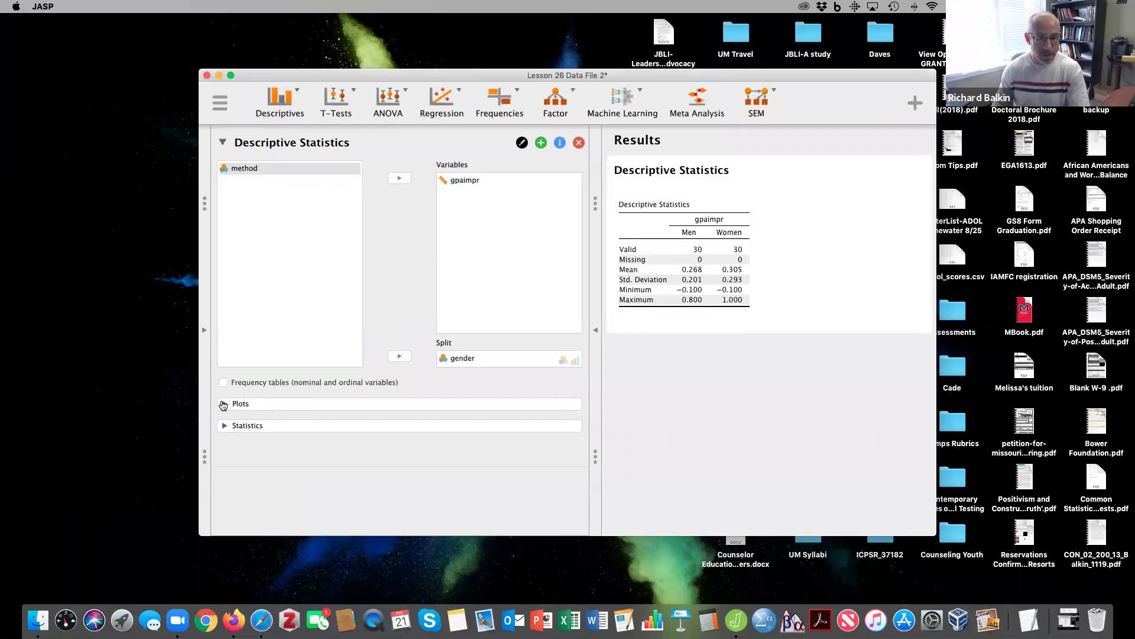
Step: Add Q-Q plots and boxplots to the descriptive analysis split by gender and view the results
left_click(223, 406)
scroll(280, 490, "down", 3)
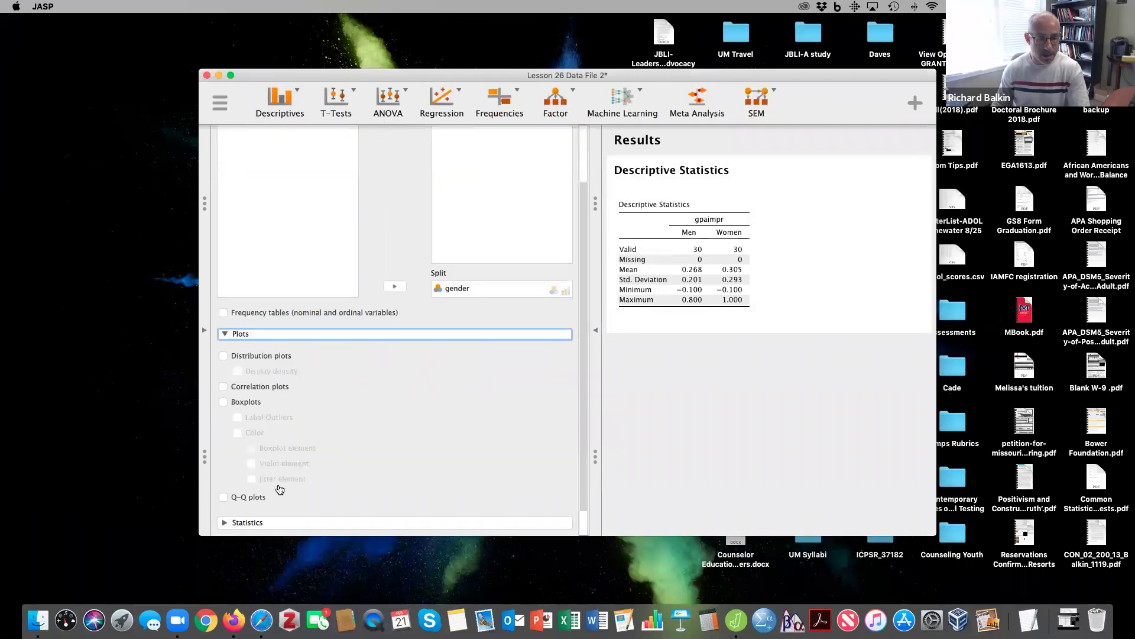
scroll(280, 490, "down", 1)
left_click(223, 469)
left_click(223, 373)
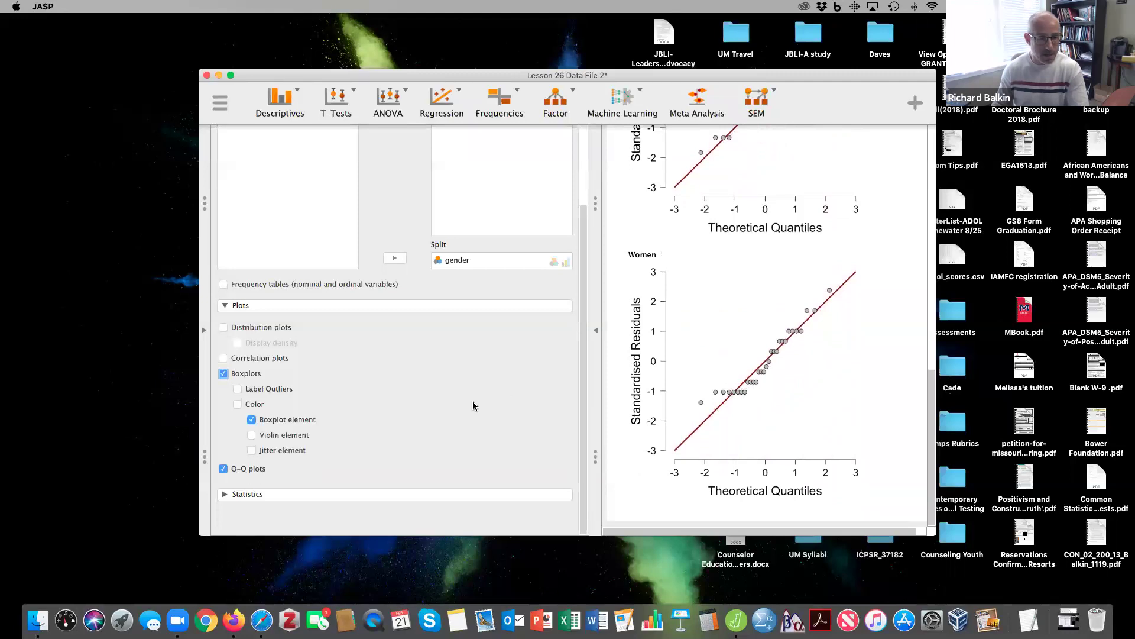
scroll(473, 405, "up", 1)
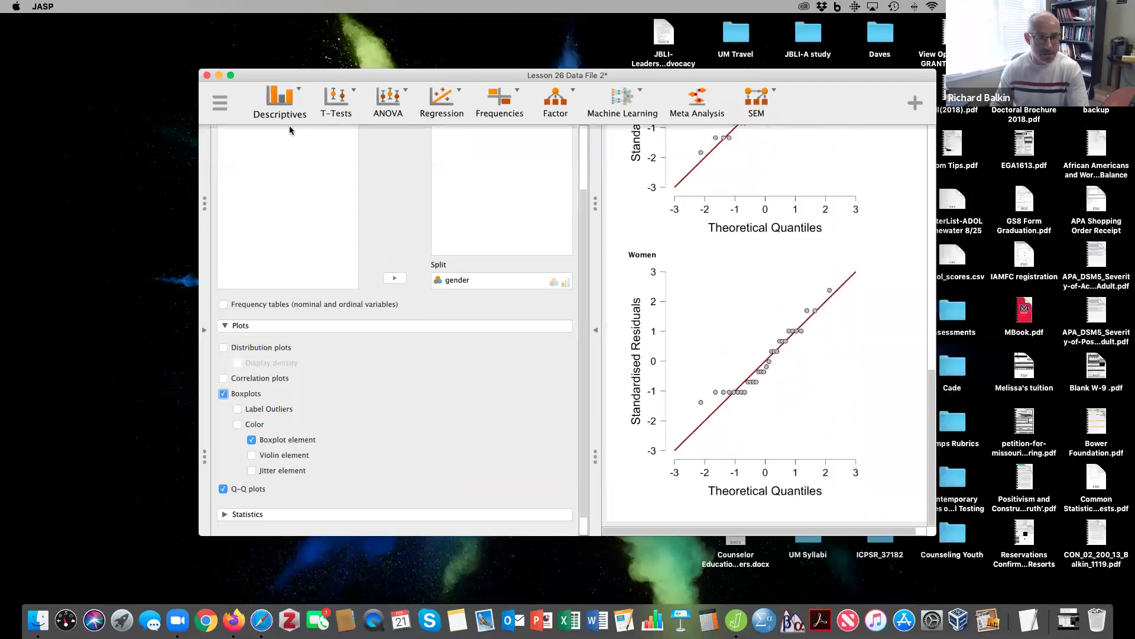
scroll(315, 368, "down", 1)
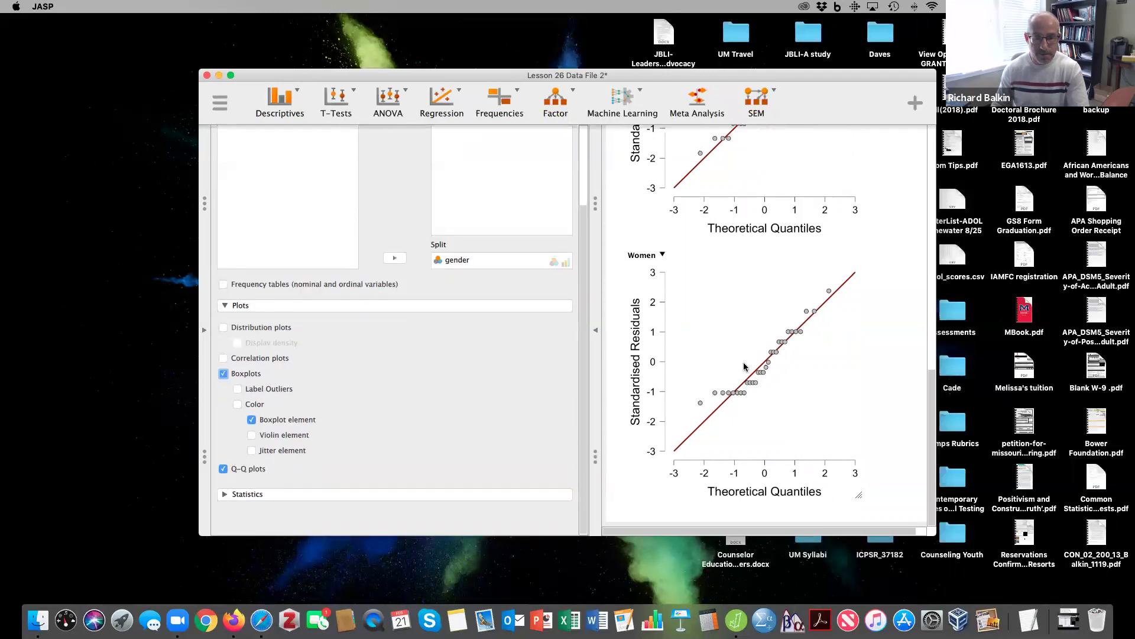
scroll(744, 364, "up", 15)
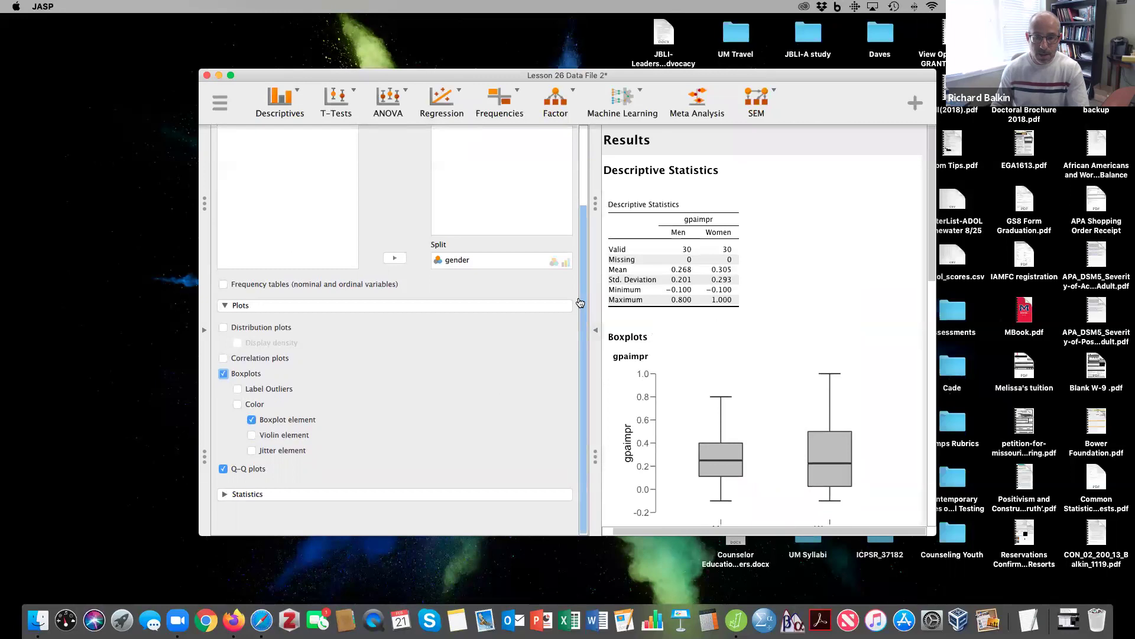
Step: Create a second Descriptive Statistics analysis with gpaimpr as the variable, split by method
left_click(281, 106)
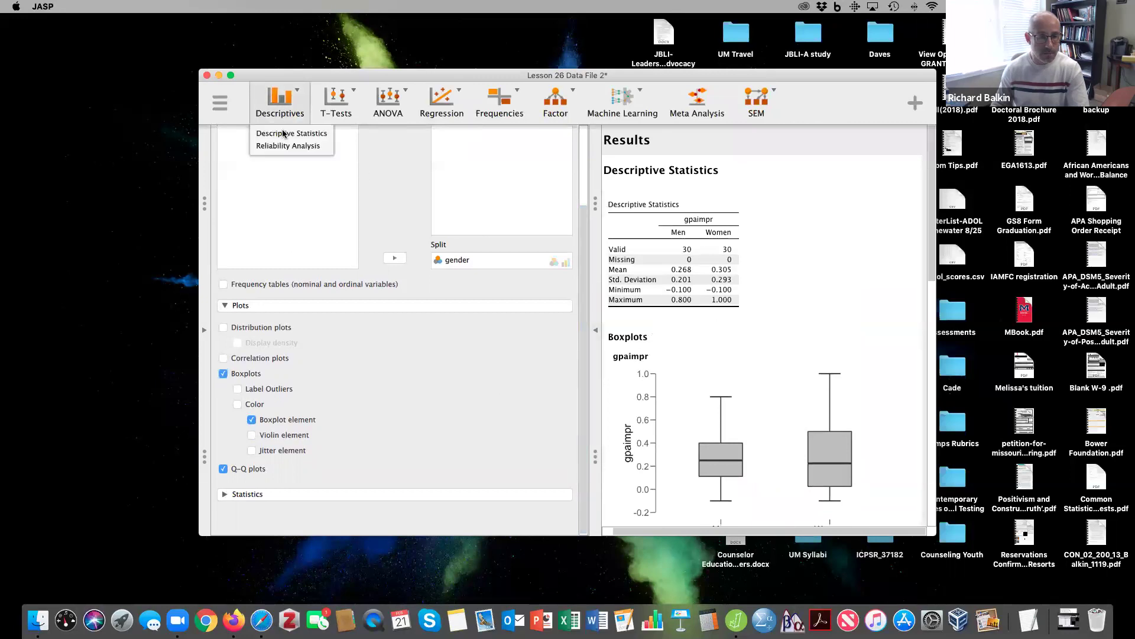
left_click(283, 133)
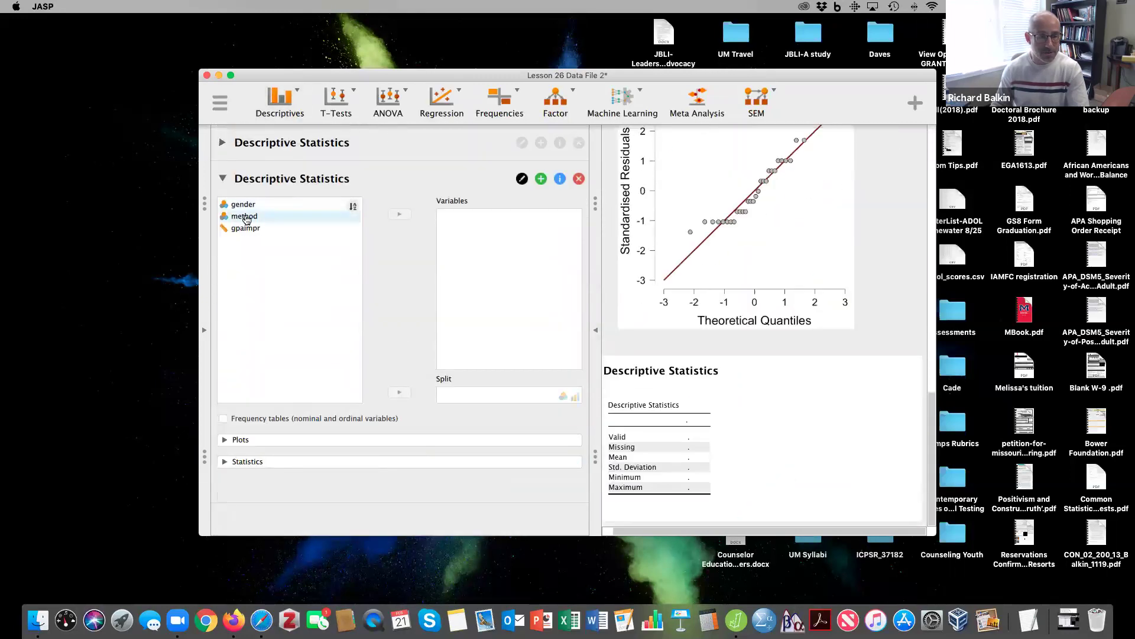
left_click(245, 216)
left_click(400, 392)
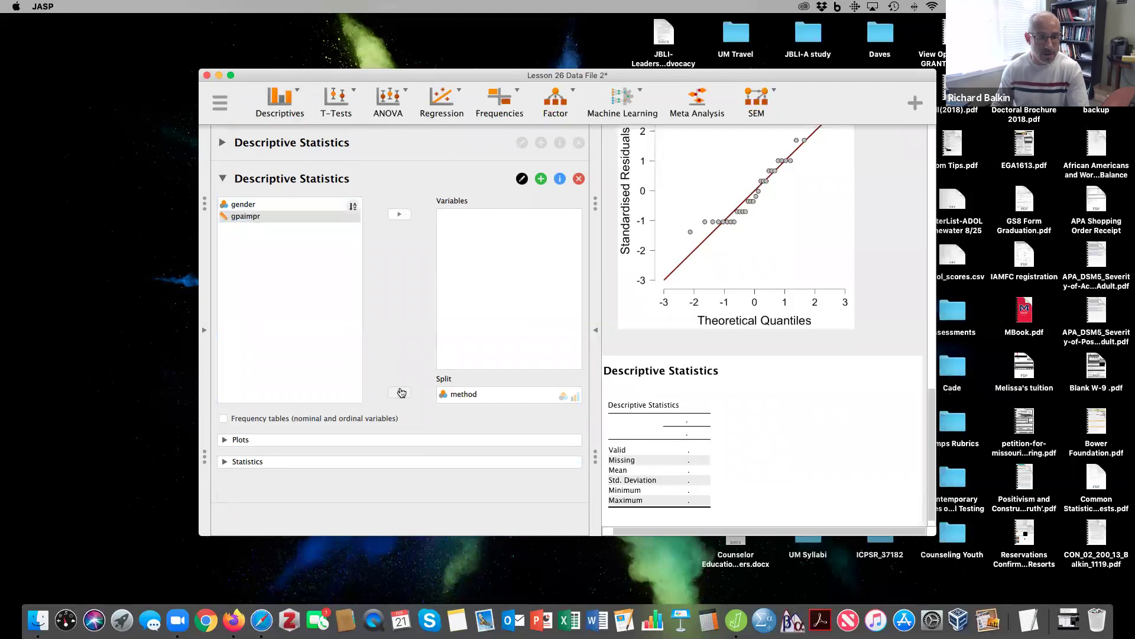
left_click(259, 218)
left_click(400, 215)
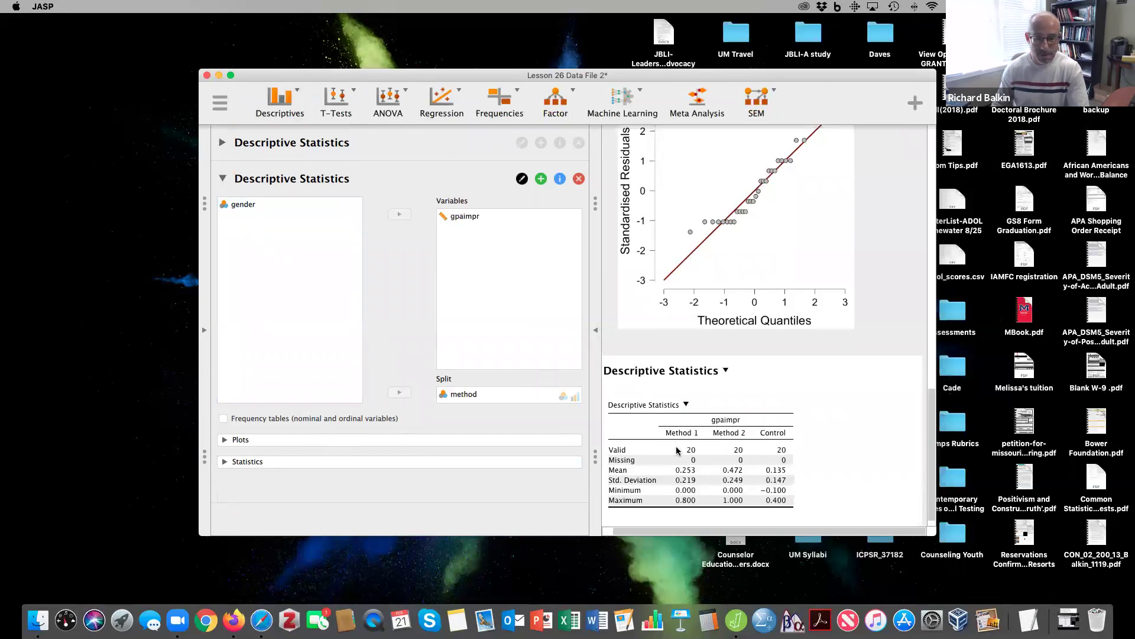
scroll(675, 445, "down", 2)
scroll(672, 446, "up", 1)
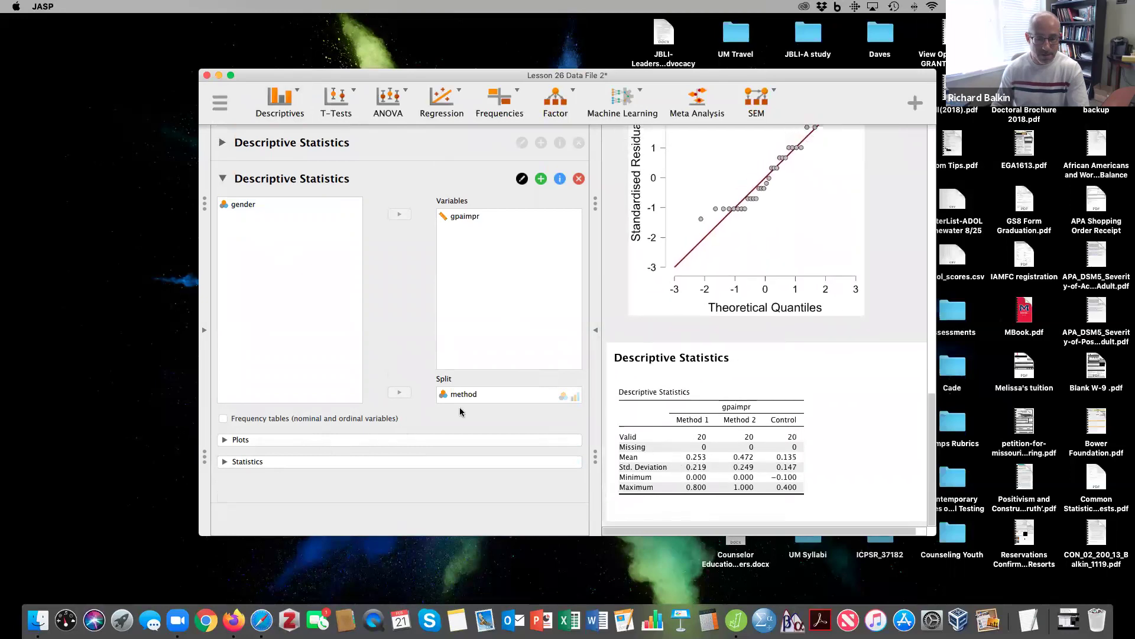
Step: Add boxplots and Q-Q plots to the descriptive analysis split by method
left_click(226, 442)
left_click(224, 472)
scroll(348, 466, "down", 3)
left_click(224, 468)
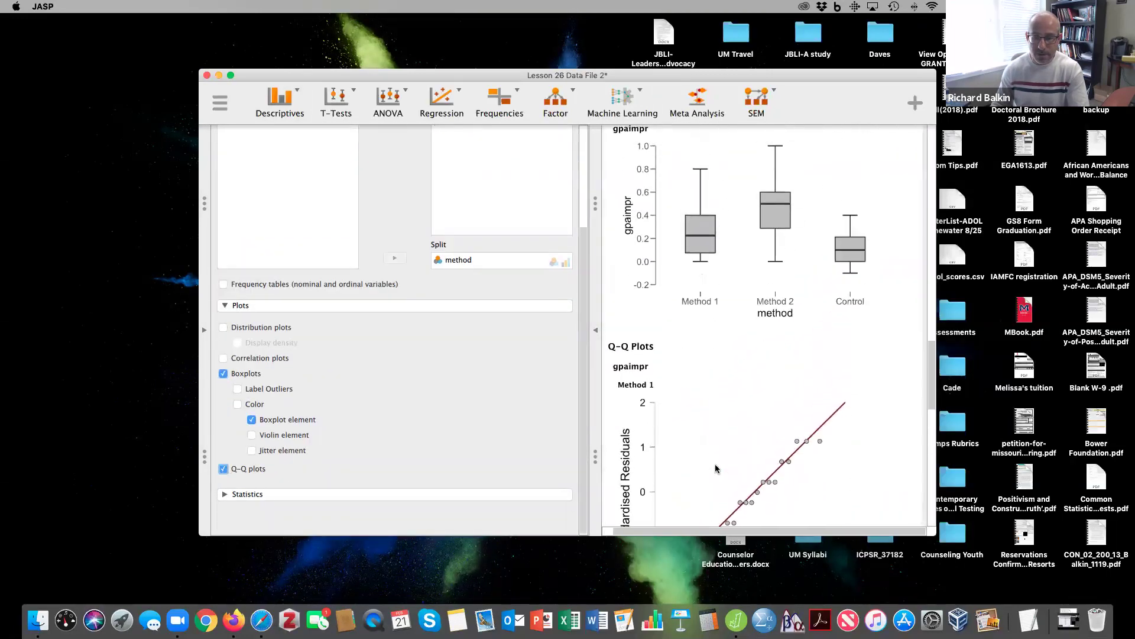
Step: Examine the gpaimpr boxplots and the Q-Q plots for Method 1, Method 2 and Control
scroll(716, 468, "down", 10)
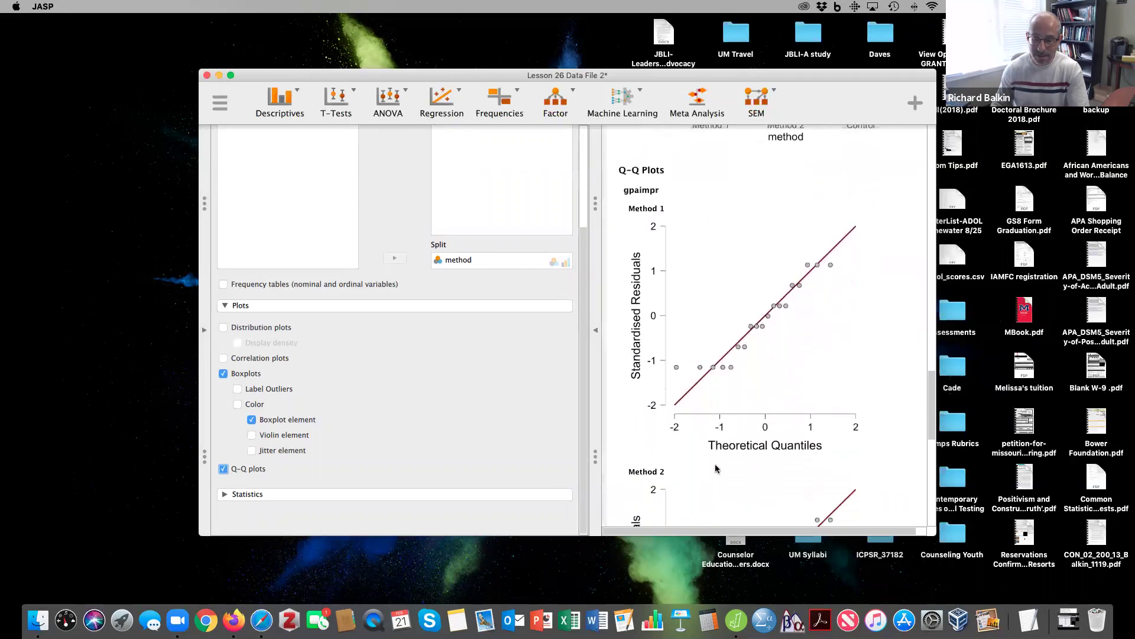
scroll(715, 468, "down", 5)
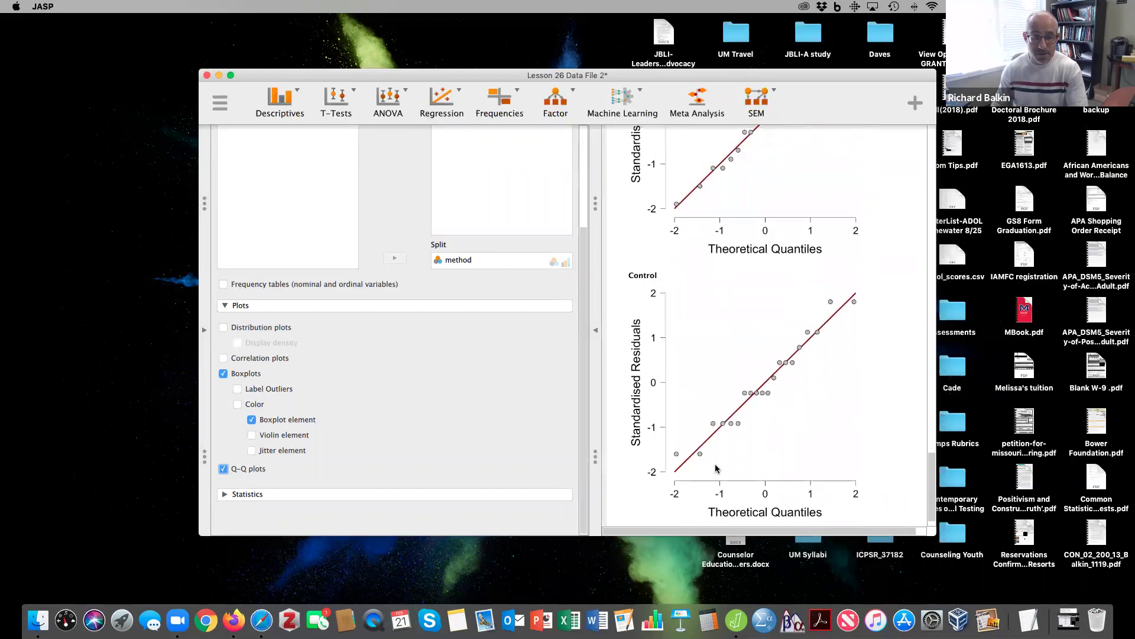
scroll(715, 468, "up", 10)
scroll(715, 468, "up", 8)
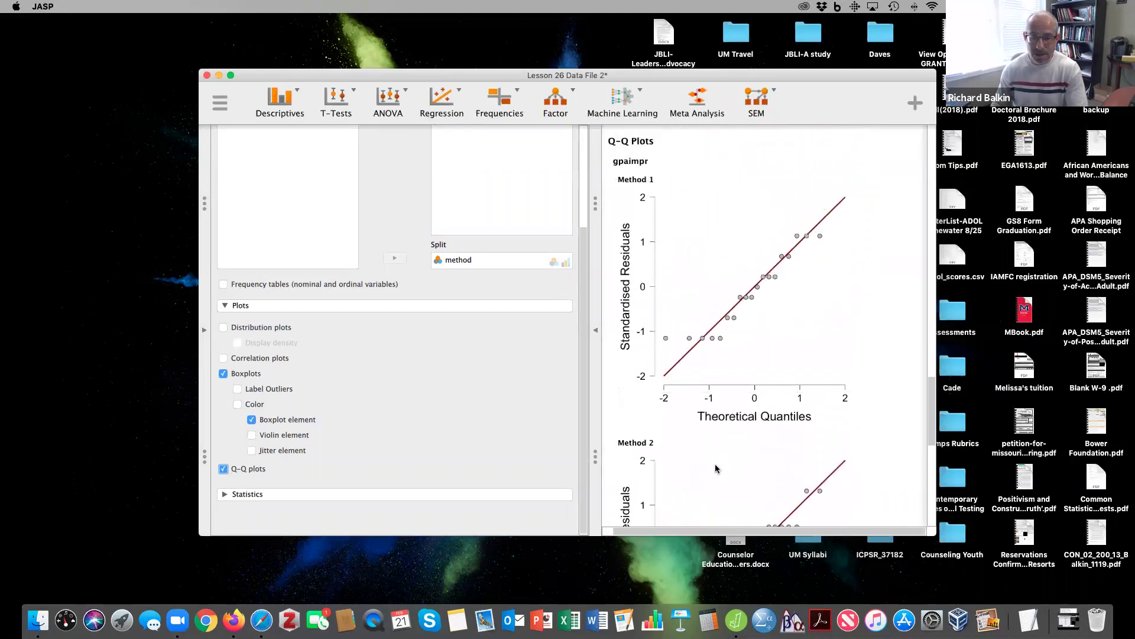
scroll(716, 468, "down", 6)
scroll(715, 468, "down", 3)
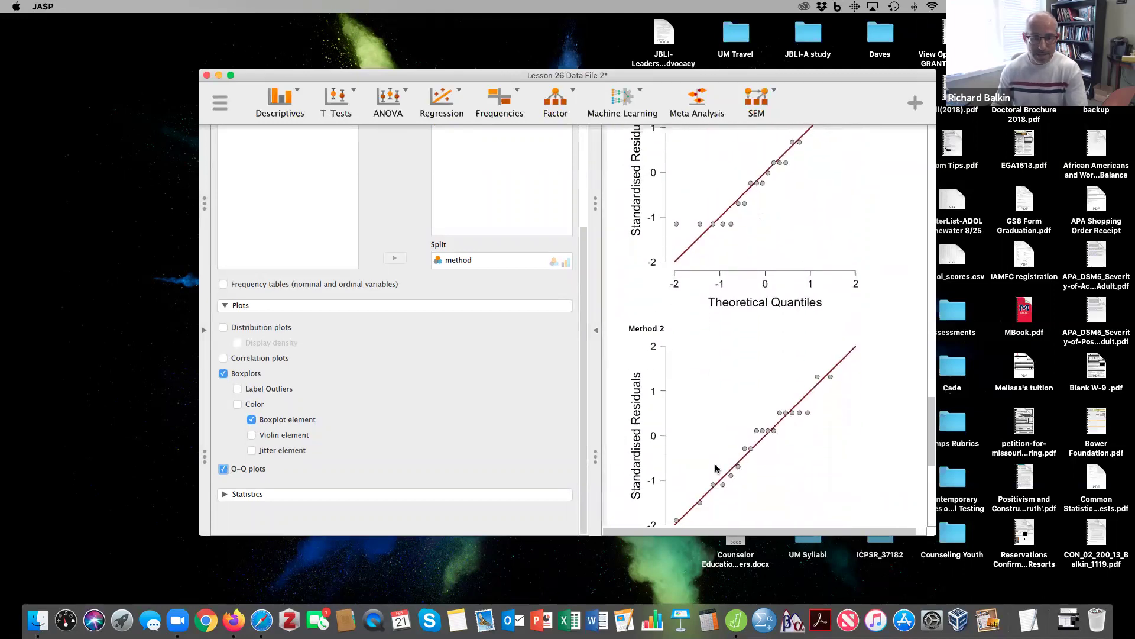
scroll(715, 469, "up", 12)
scroll(716, 464, "down", 7)
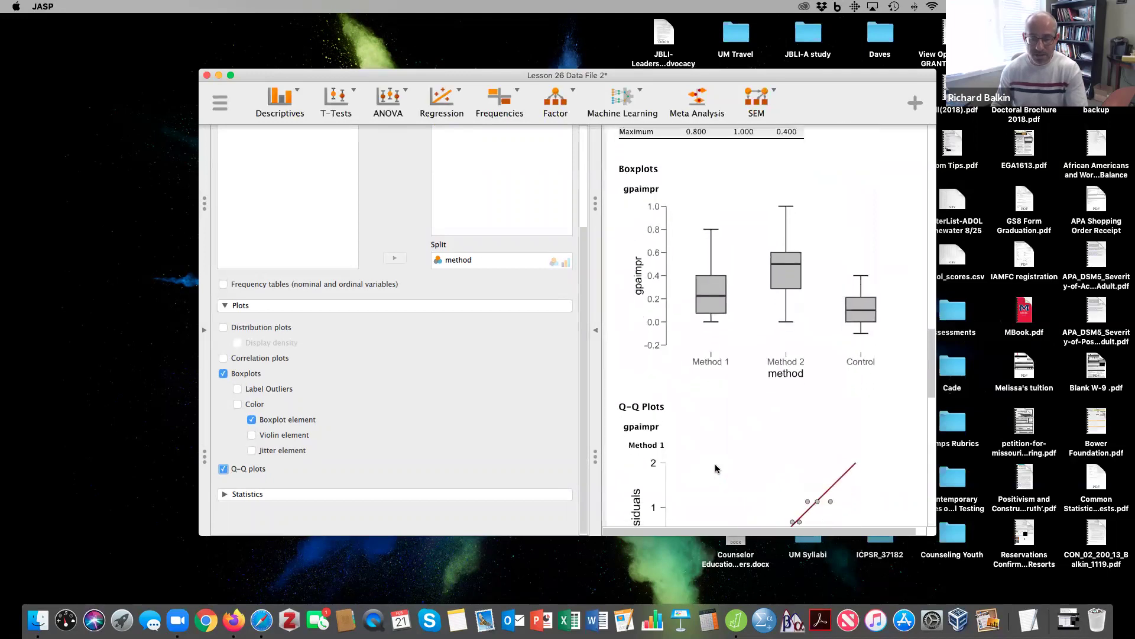
scroll(716, 468, "down", 8)
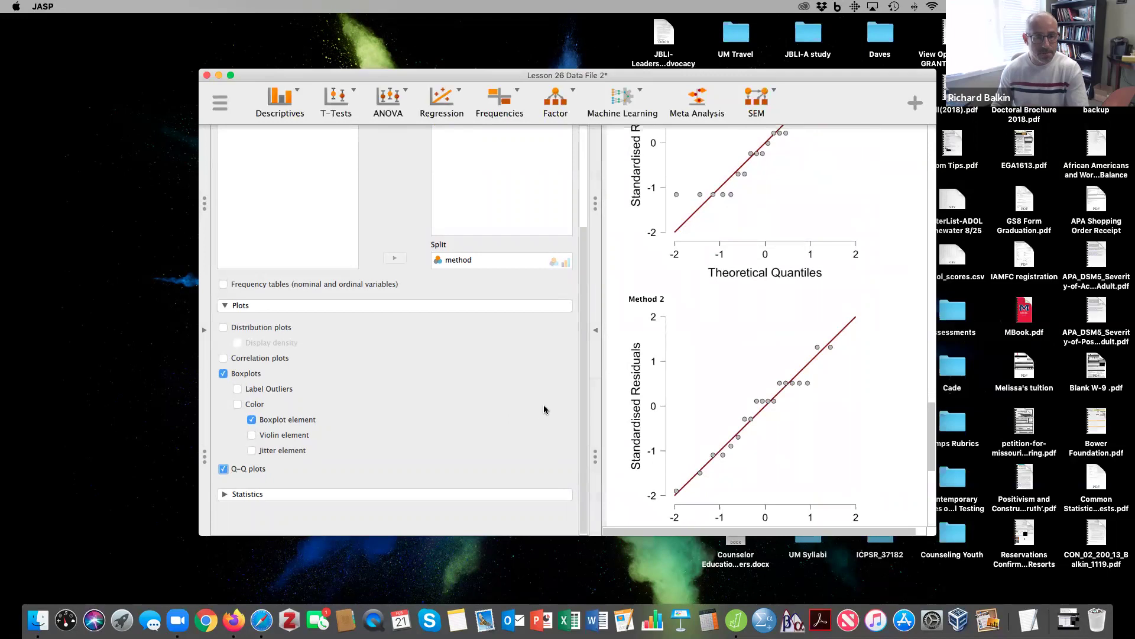
Step: Set up a classical ANOVA with gpaimpr as dependent variable and gender and method as fixed factors, and enlarge the window to fit its table
left_click(387, 101)
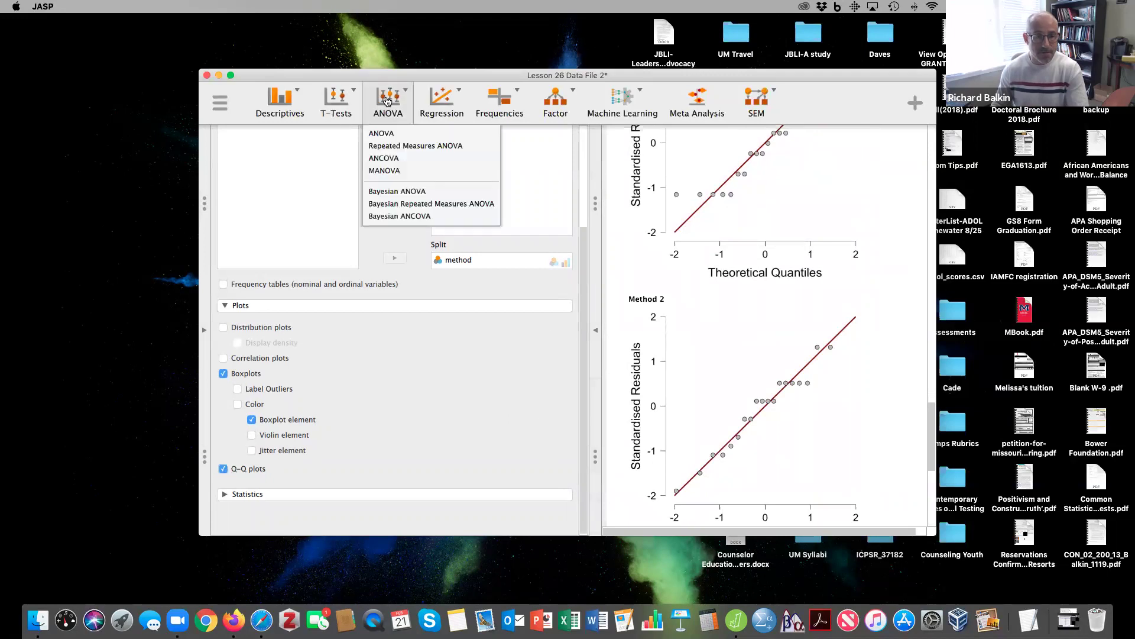
left_click(381, 133)
left_click(236, 194)
left_click(394, 180)
left_click(249, 171)
left_click(244, 181, "shift")
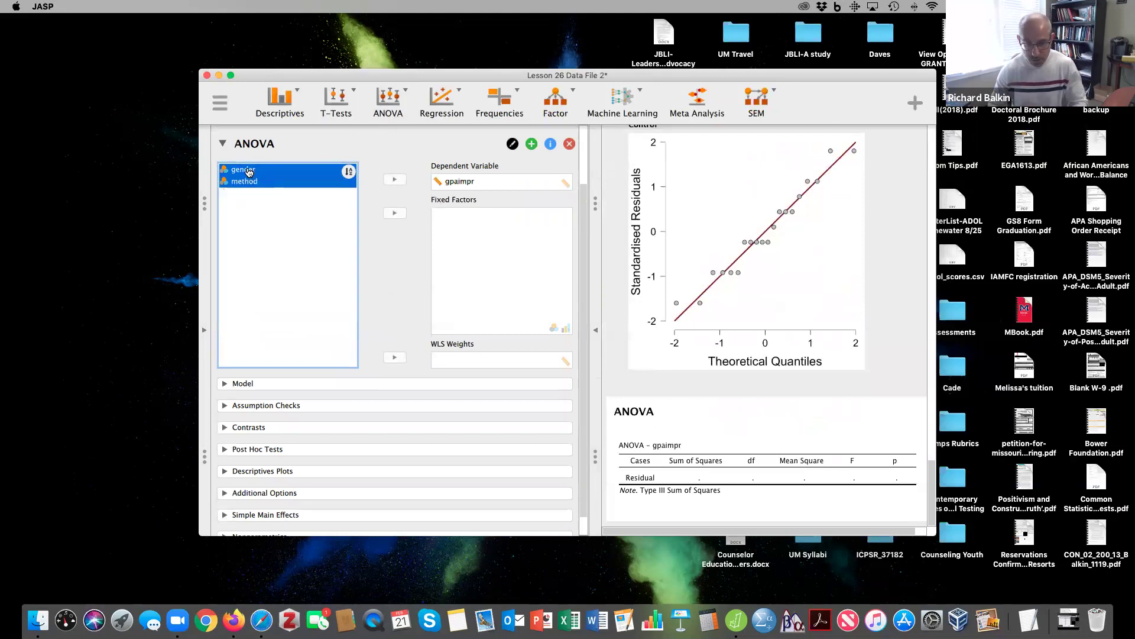
left_click(395, 213)
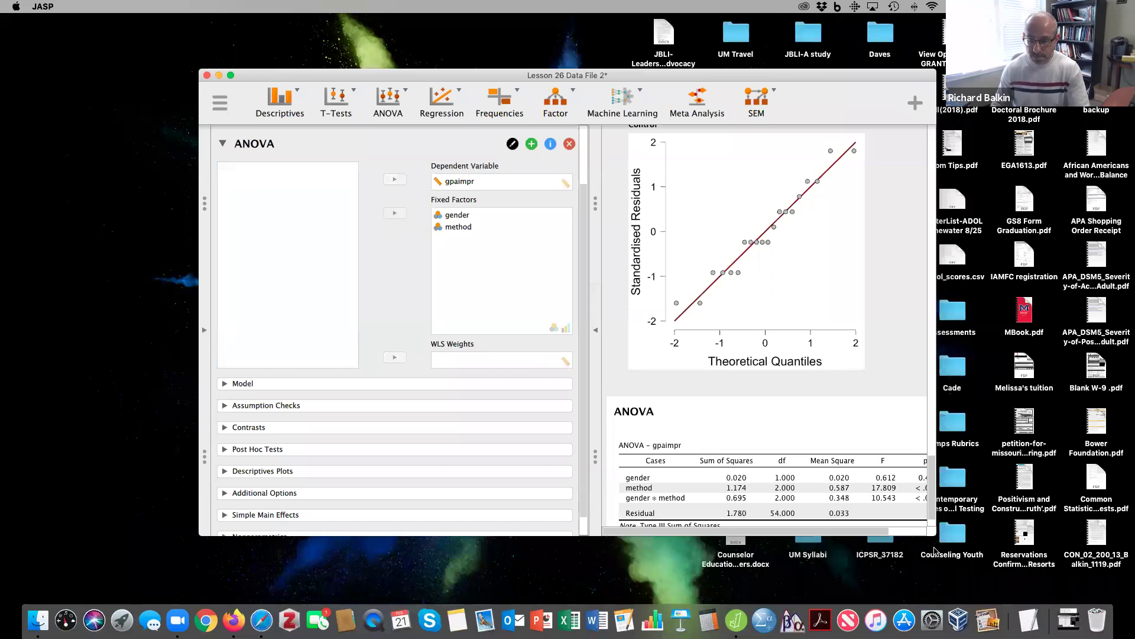
left_click_drag(1041, 547, 1099, 565)
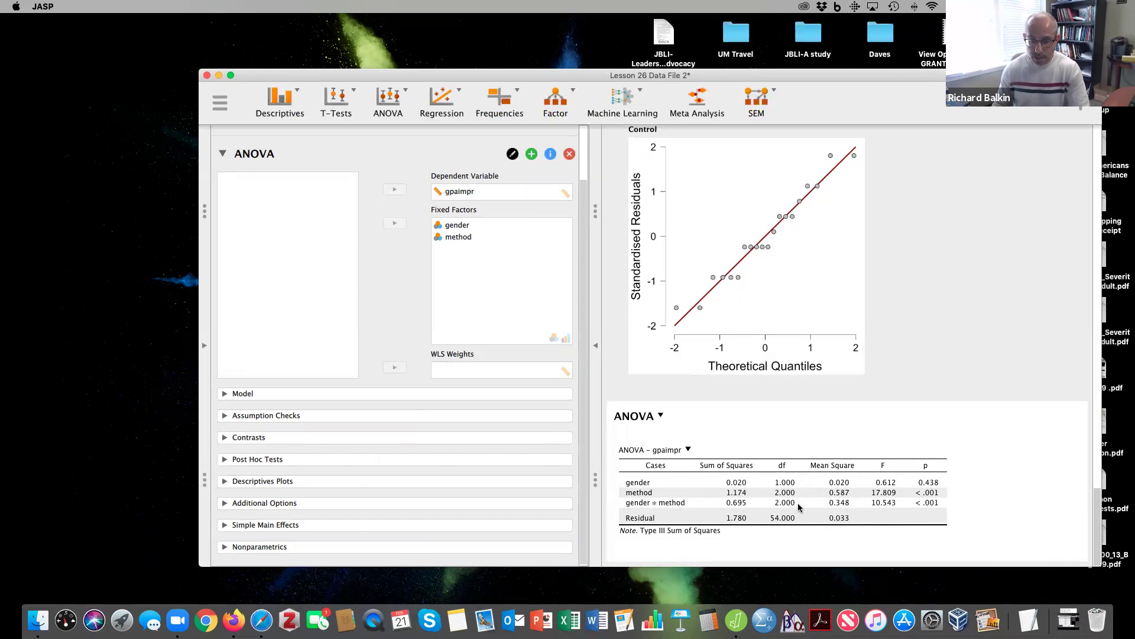
Step: Add a descriptives plot to the ANOVA with method on the horizontal axis and gender as separate lines
left_click(223, 482)
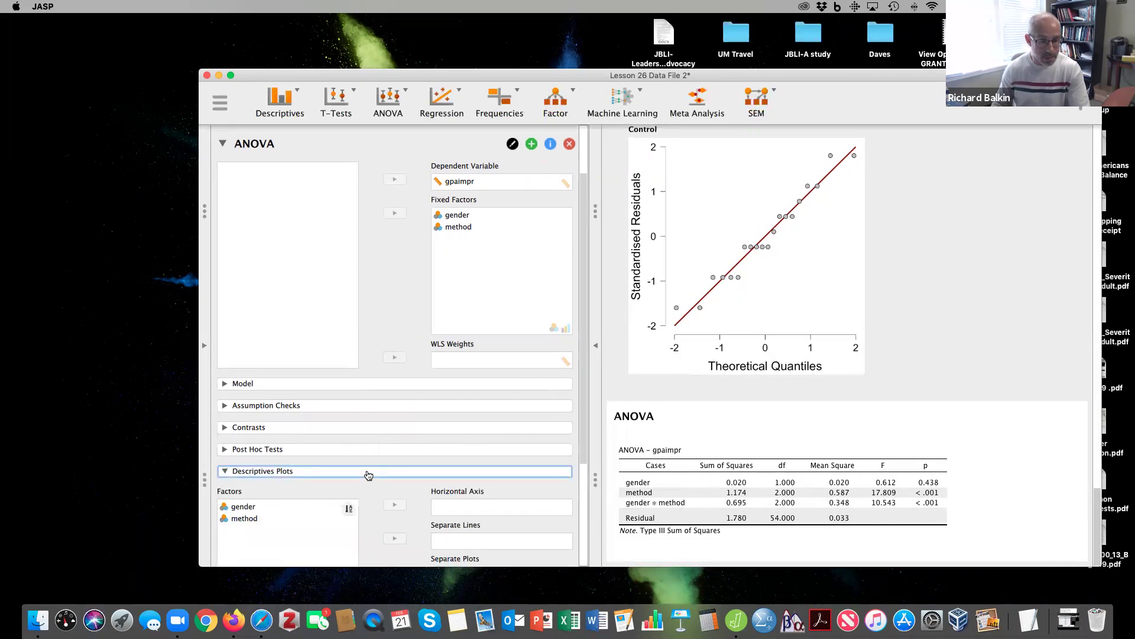
left_click(252, 381)
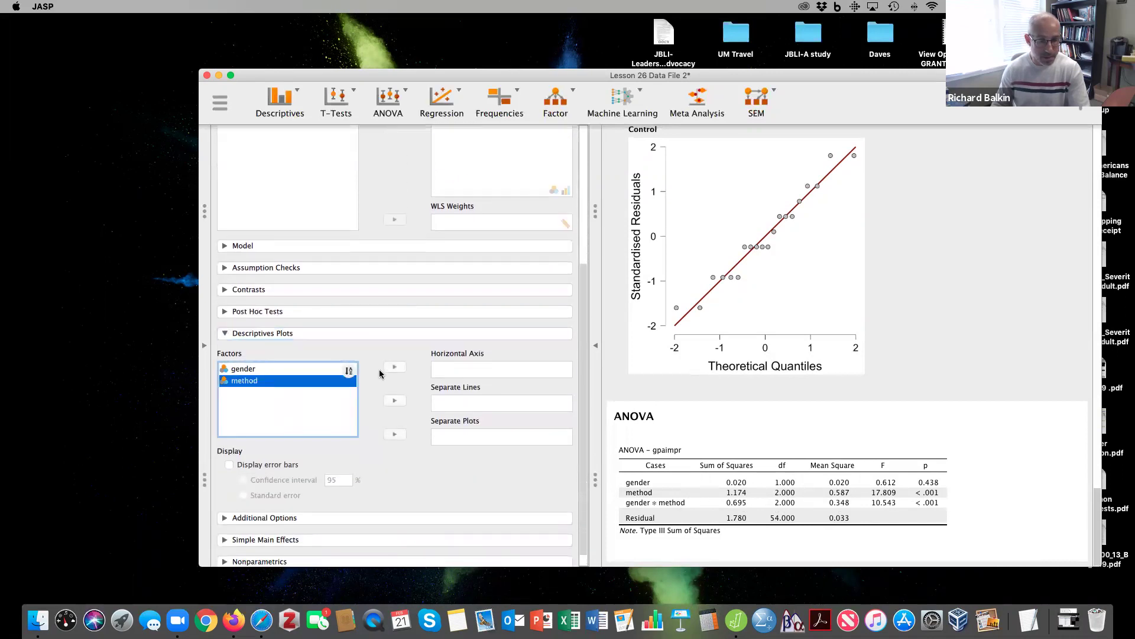
double_click(272, 380)
left_click(249, 375)
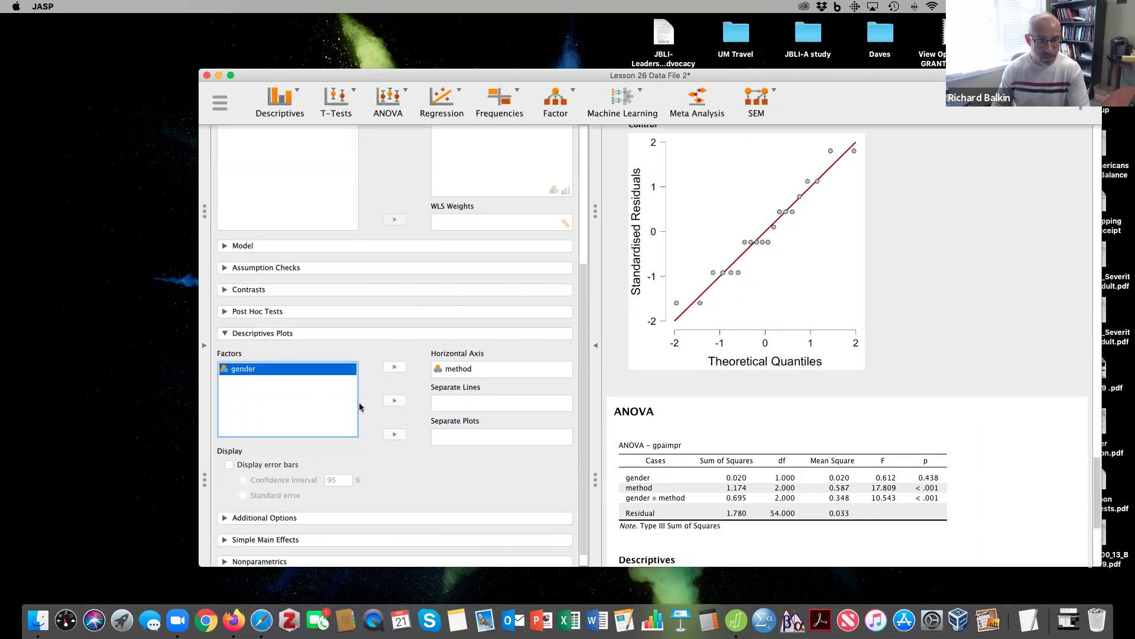
left_click(394, 402)
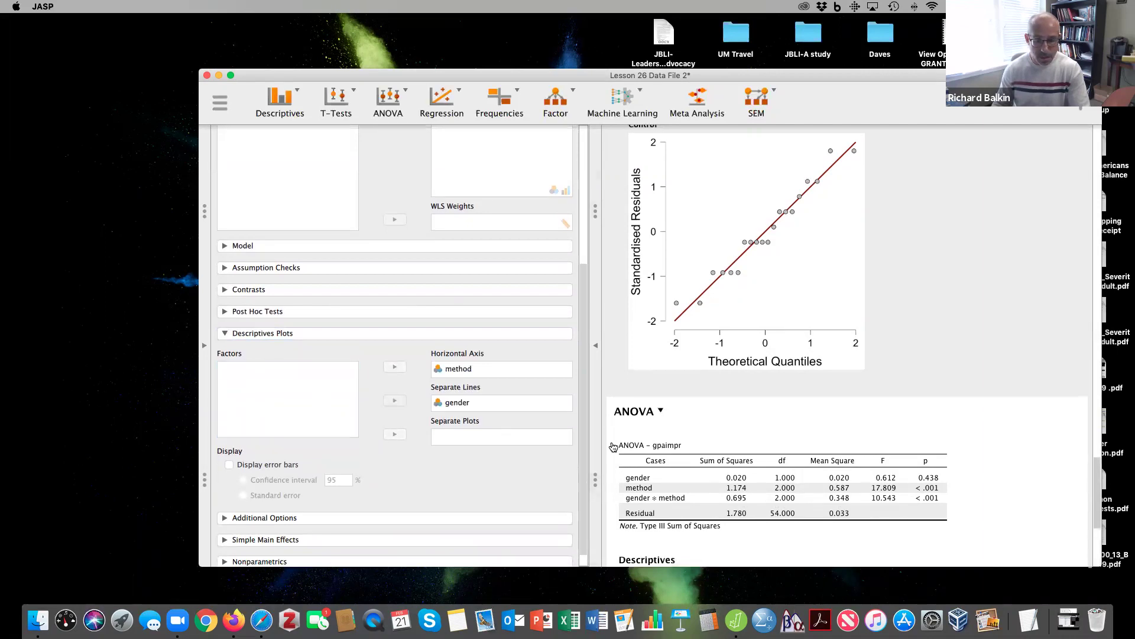
scroll(650, 444, "down", 5)
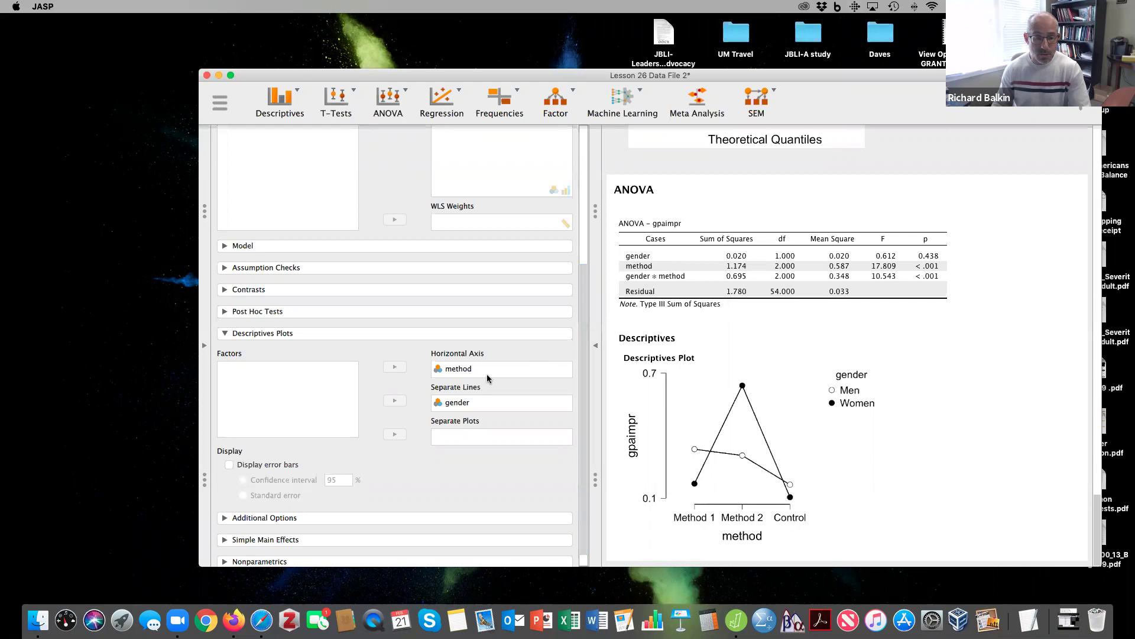
Step: Add simple main effects to the ANOVA with method as simple effect factor and gender as Moderator Factor 1
left_click_drag(587, 337, 584, 397)
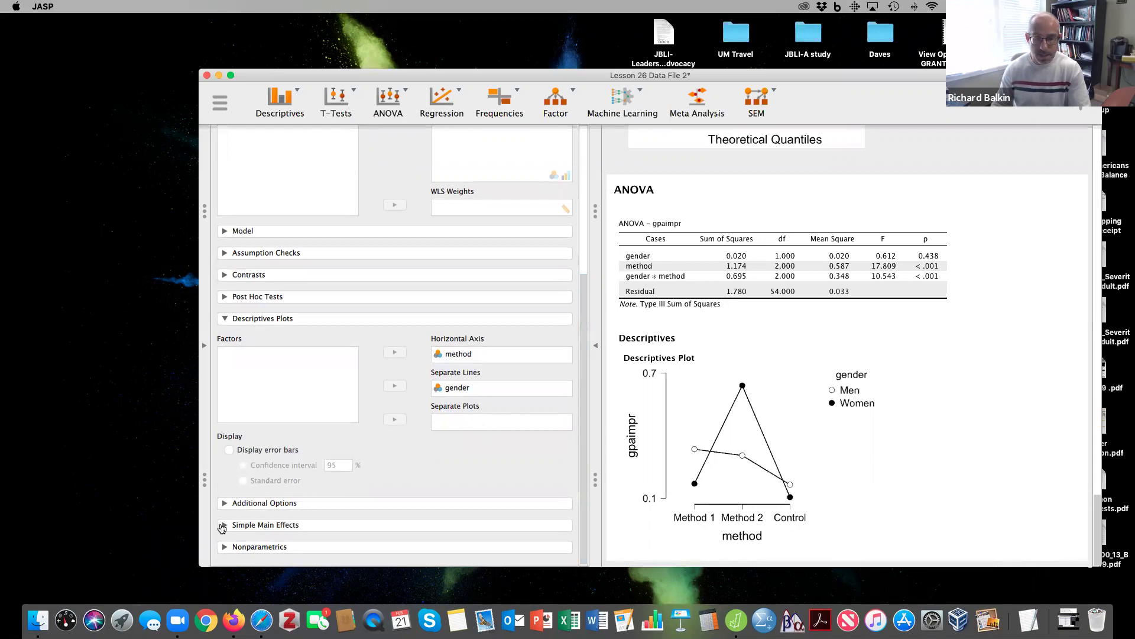
scroll(684, 492, "up", 2)
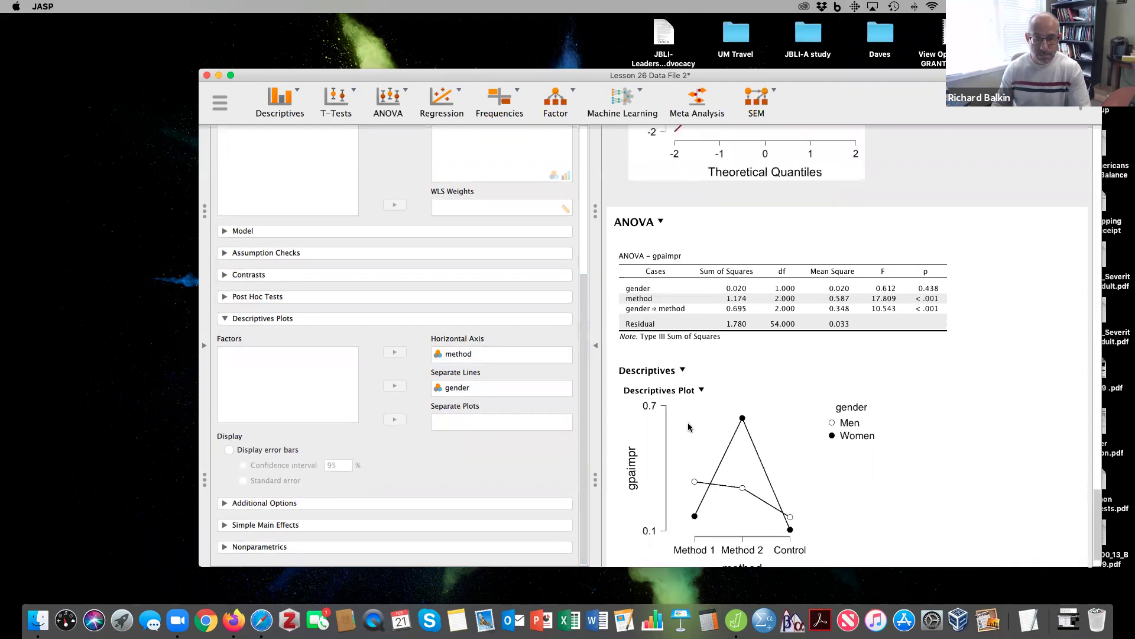
scroll(684, 491, "down", 2)
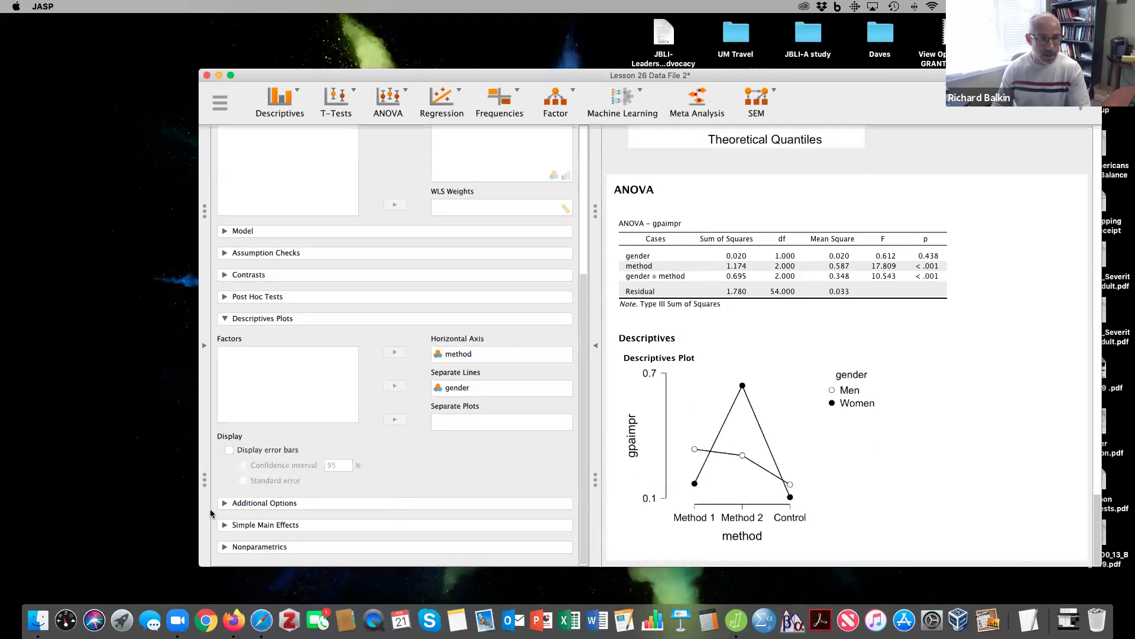
left_click(224, 525)
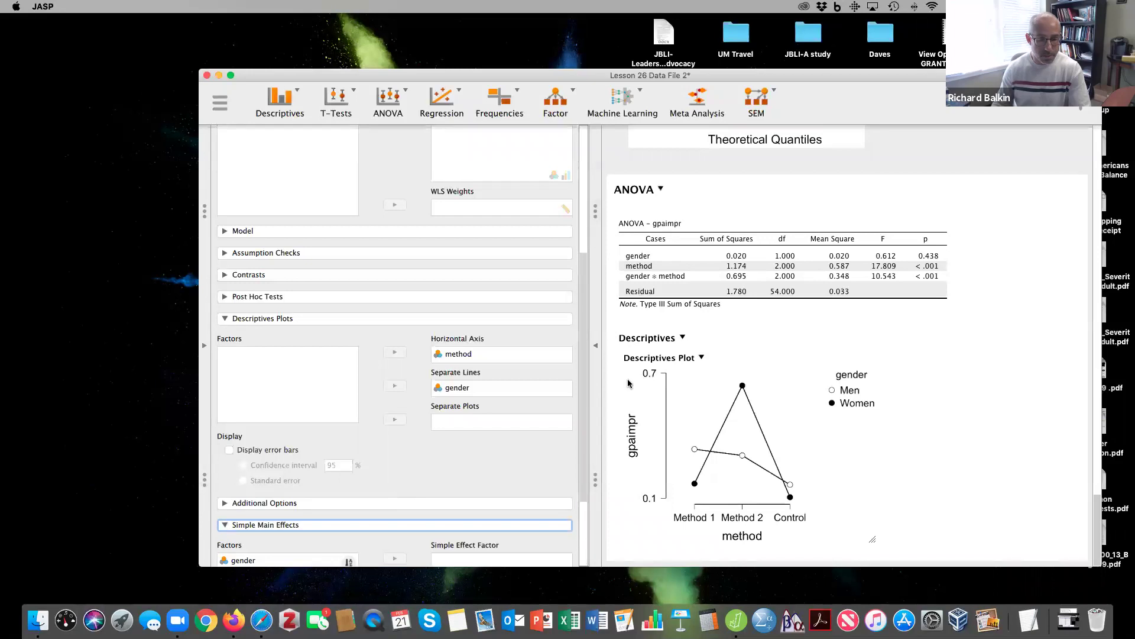
scroll(581, 540, "down", 3)
scroll(580, 539, "down", 1)
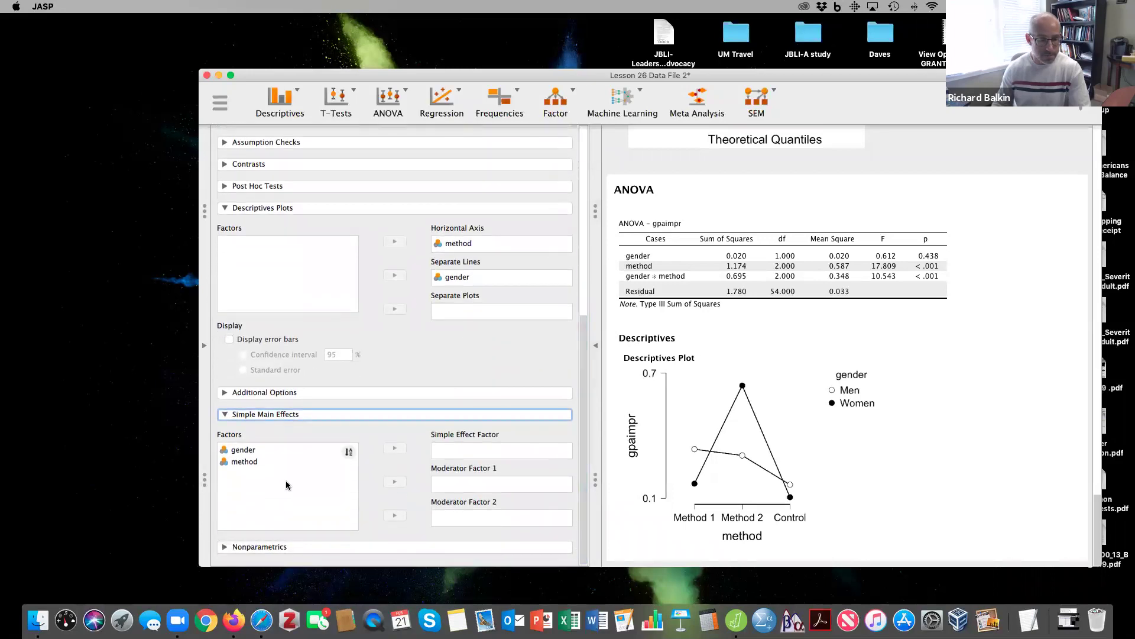
left_click(251, 463)
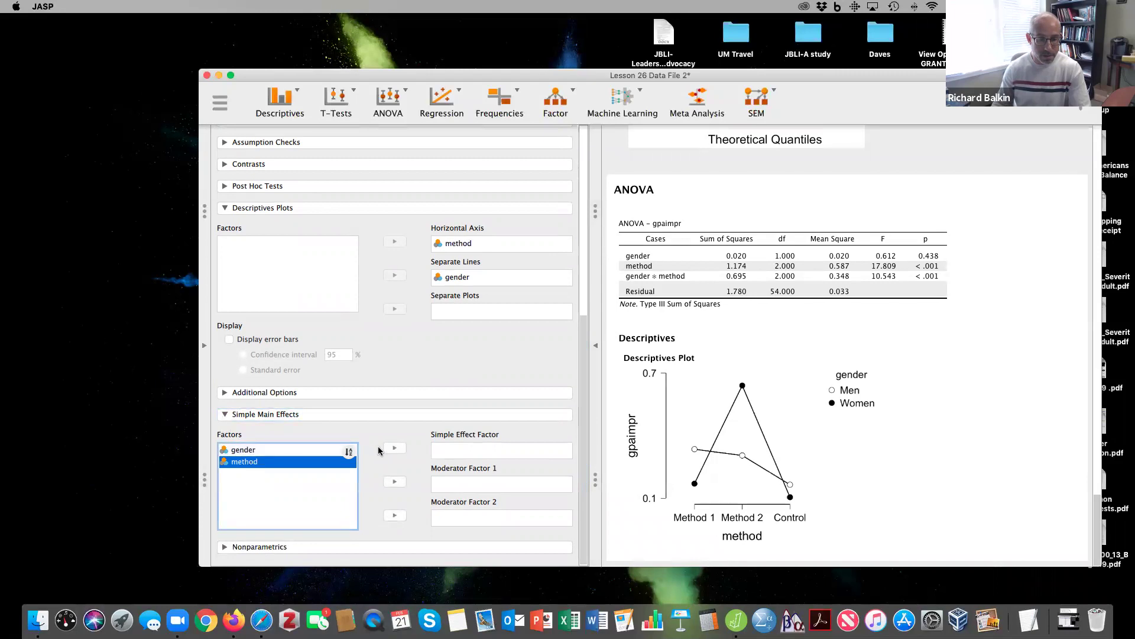
left_click(395, 449)
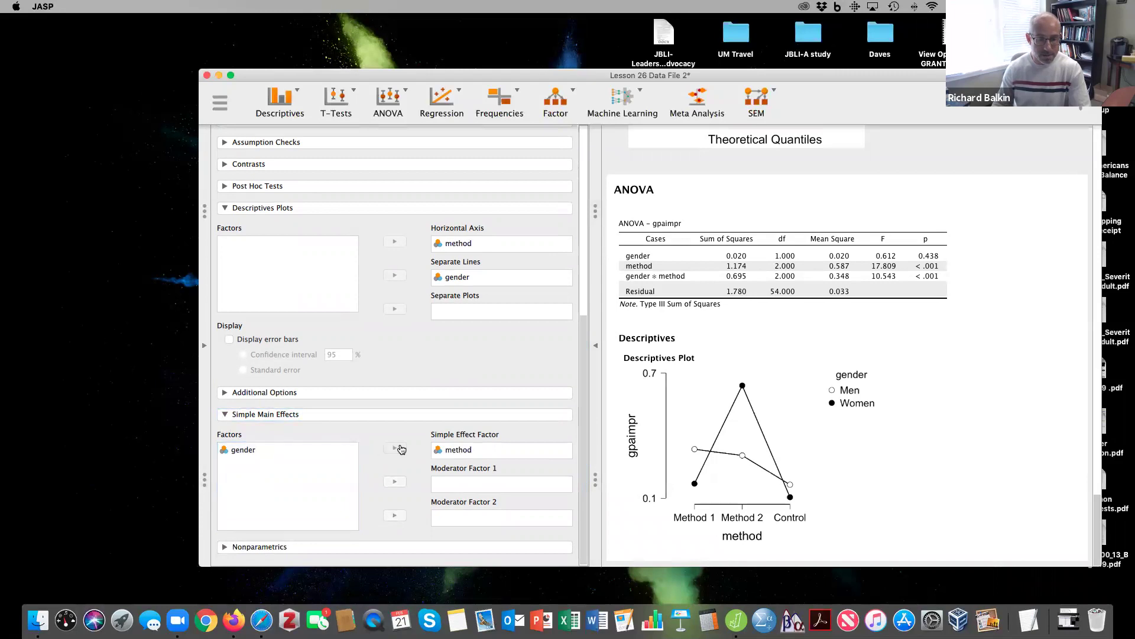
left_click(244, 450)
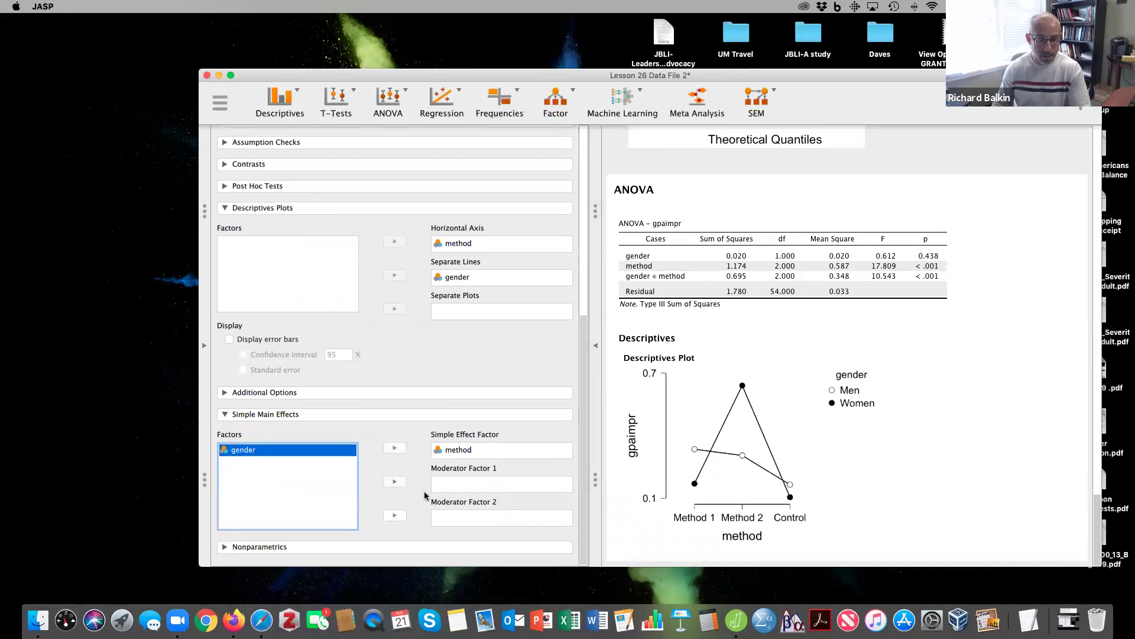
left_click(395, 481)
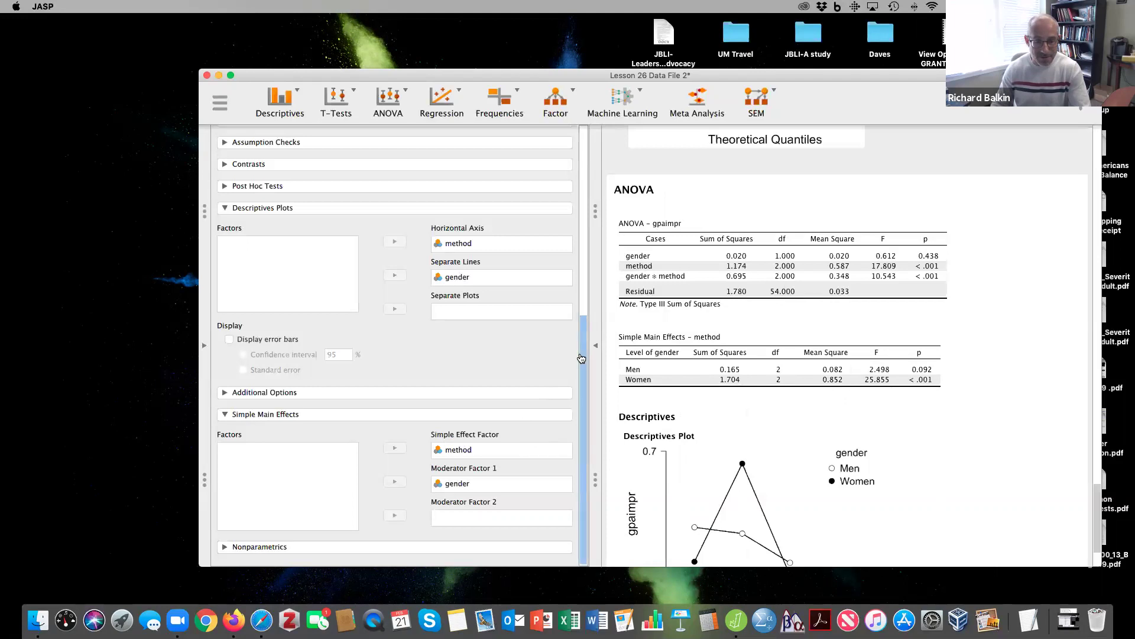
scroll(585, 390, "up", 3)
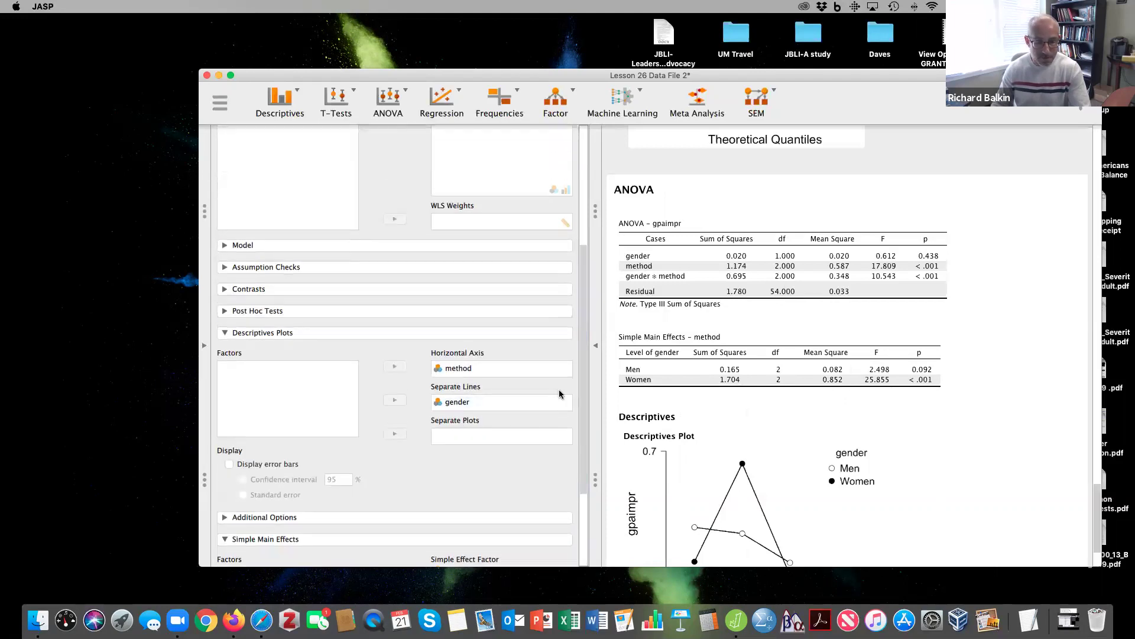
scroll(583, 388, "down", 3)
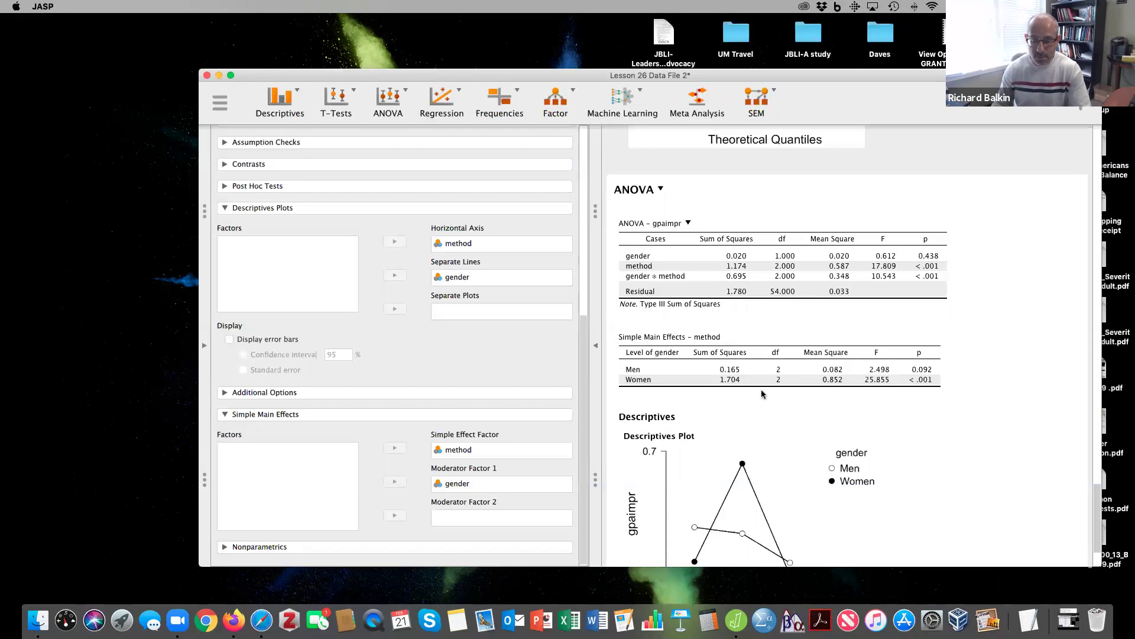
Step: Switch to Calculator, place it clear of the results tables, and add the residual sum of squares 1.78 and the men's 0.165
left_click(707, 619)
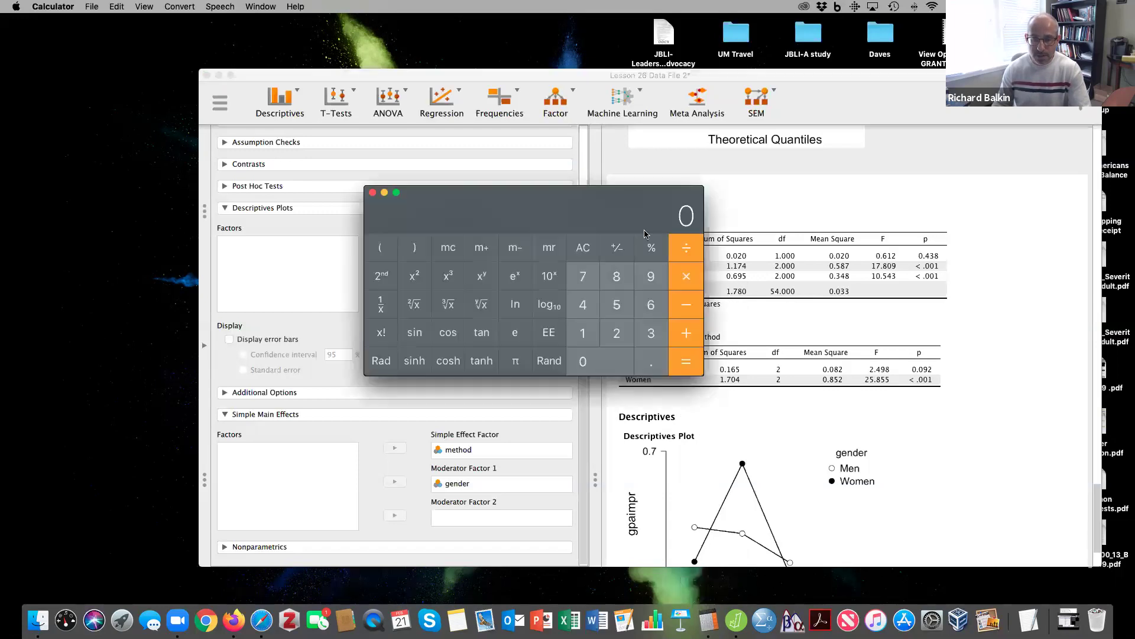
left_click_drag(606, 203, 475, 178)
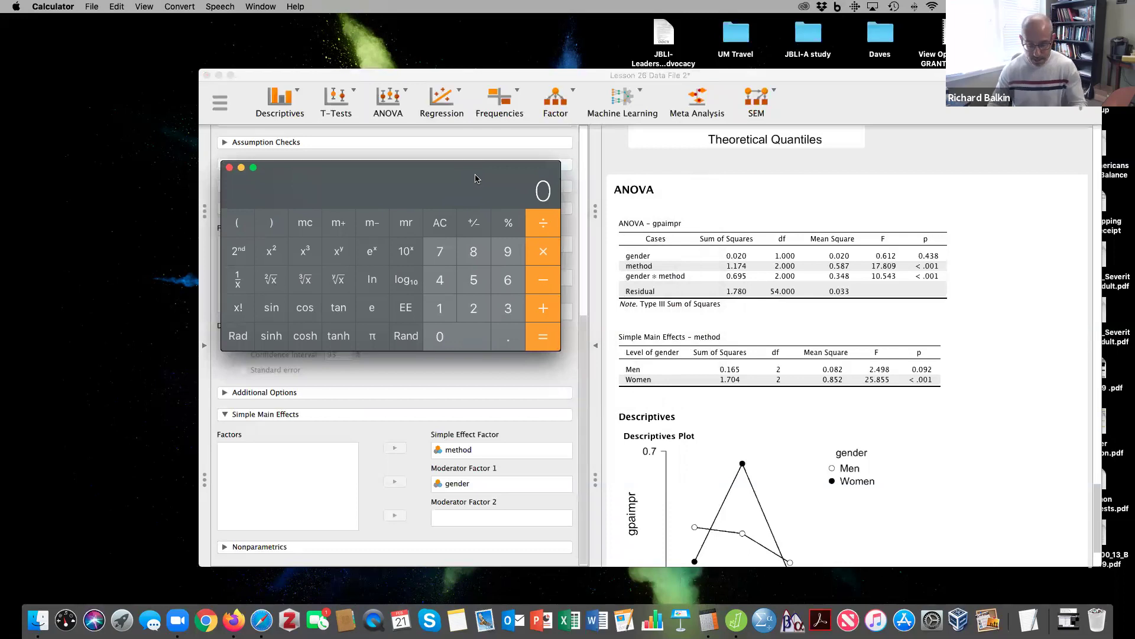
type("1.78")
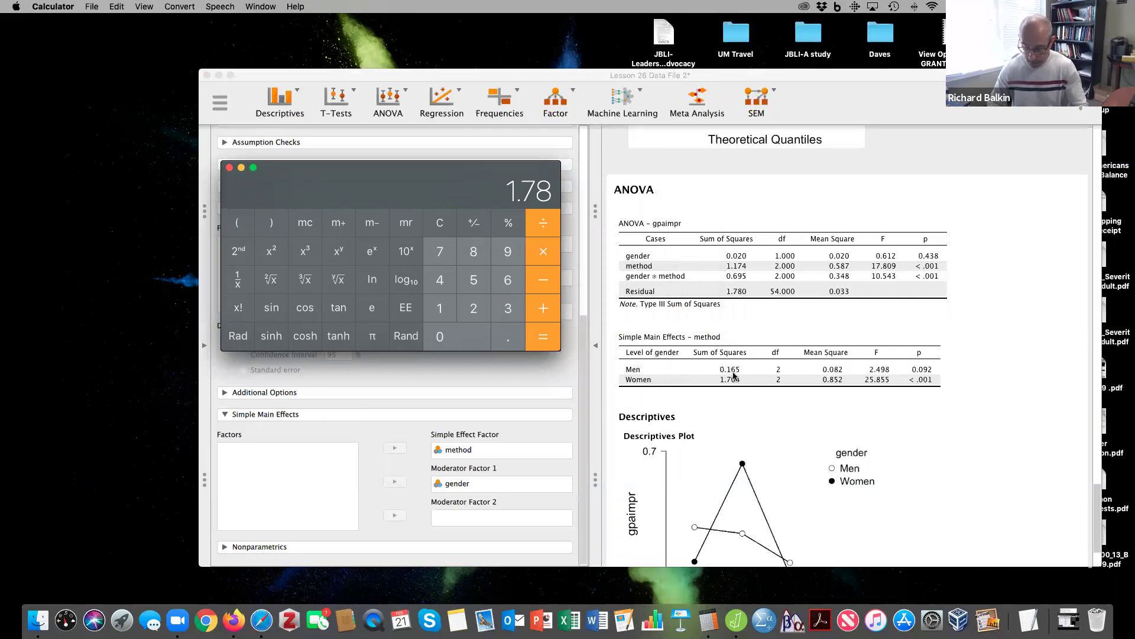
left_click(548, 307)
type(".165")
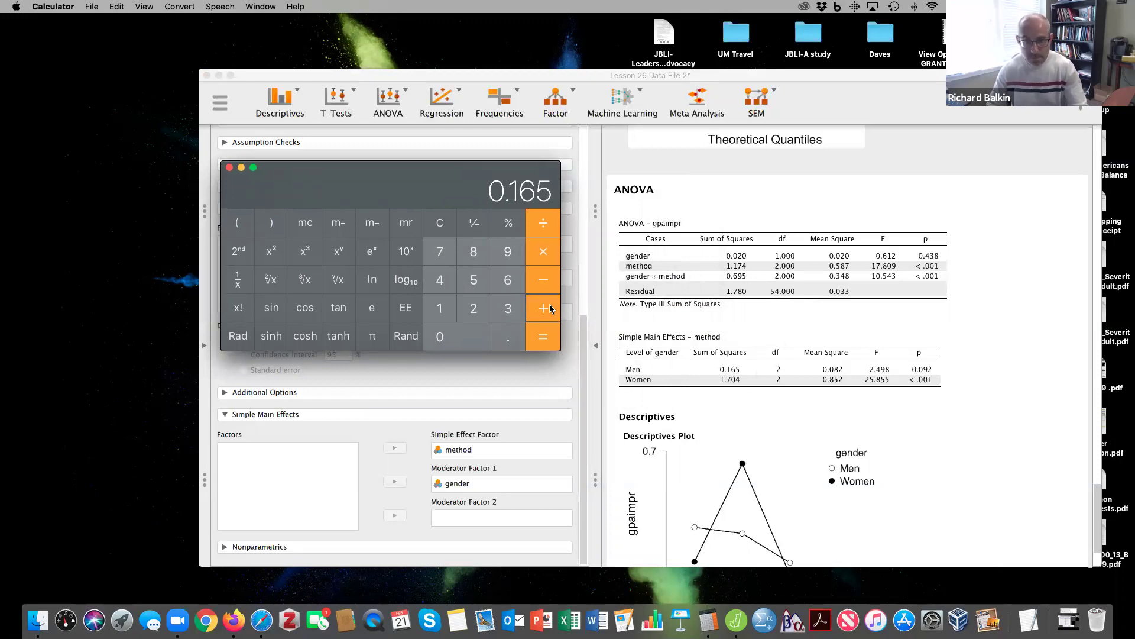
key("Return")
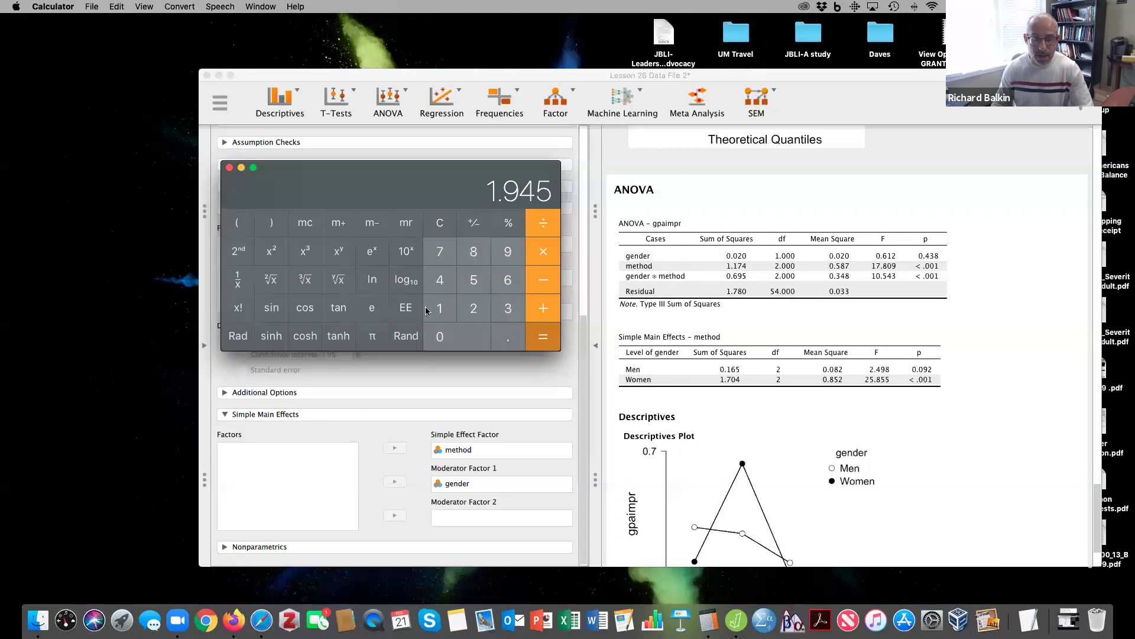
Step: Take the reciprocal of the sum and multiply it by 0.165 to get the men's effect size
left_click(240, 281)
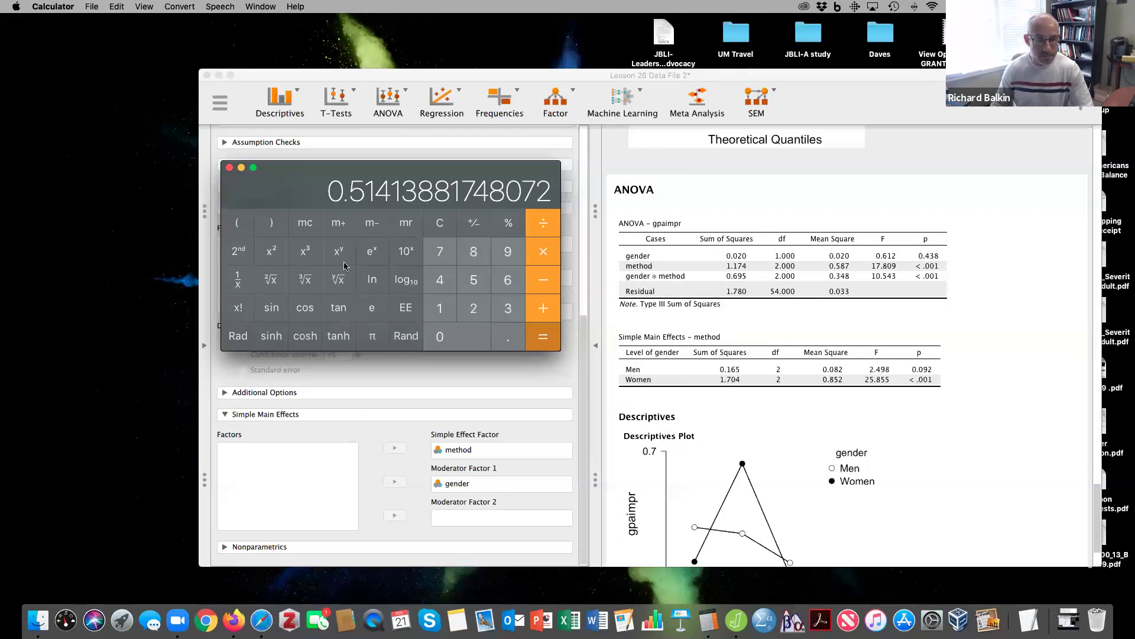
left_click(544, 252)
left_click(515, 343)
left_click(452, 308)
left_click(496, 283)
left_click(473, 283)
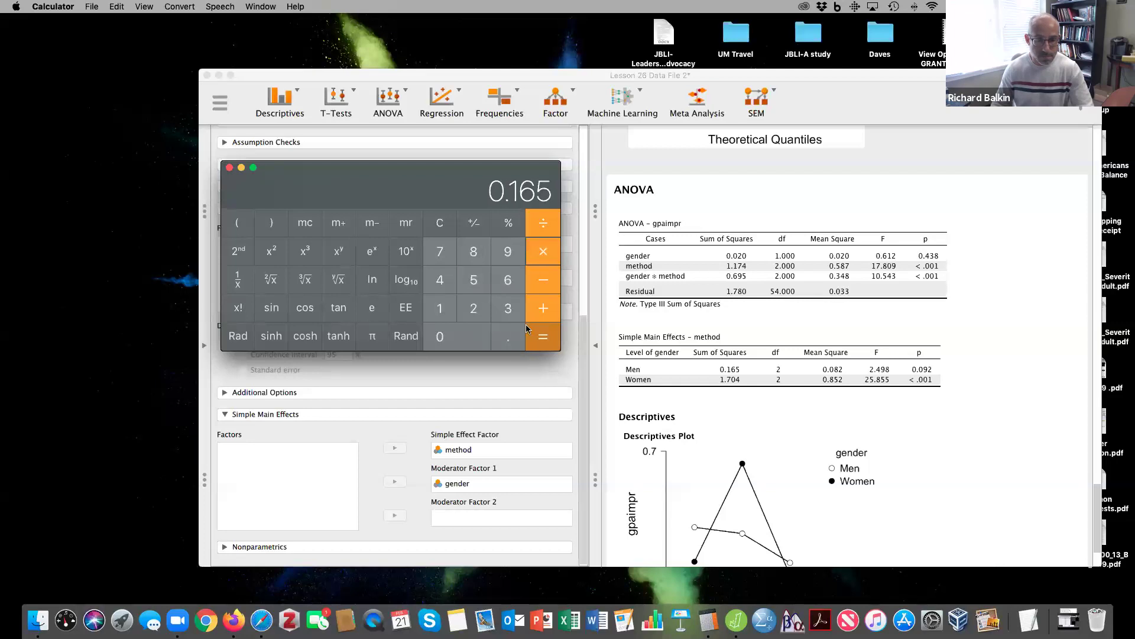
left_click(540, 340)
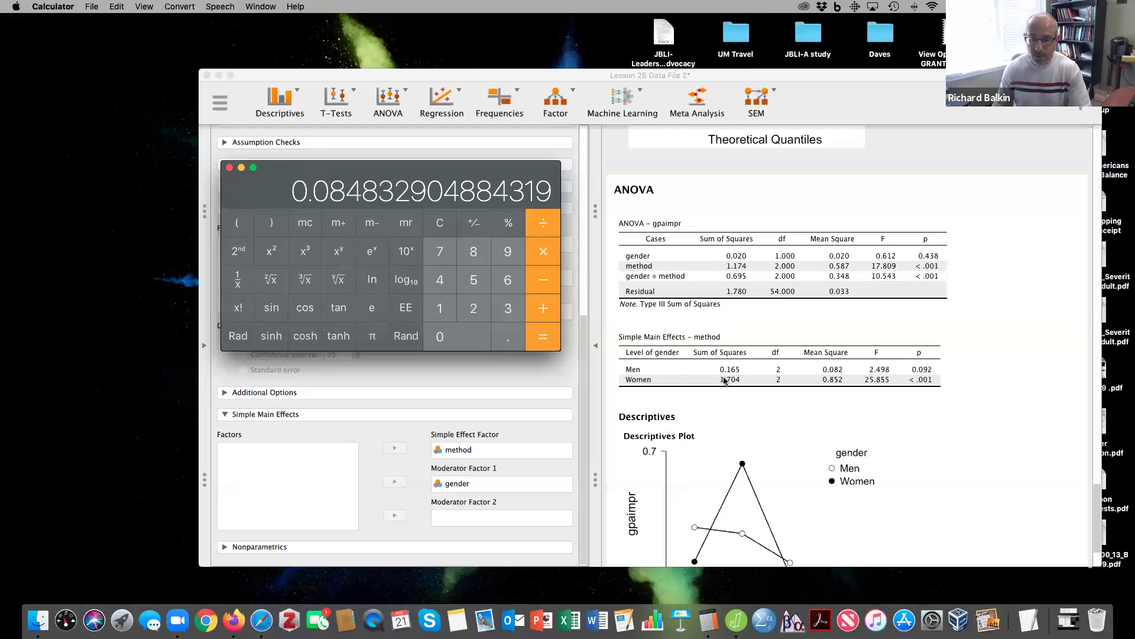
Step: Clear the calculator and add the residual sum of squares 1.78 and the women's 1.704
left_click(440, 222)
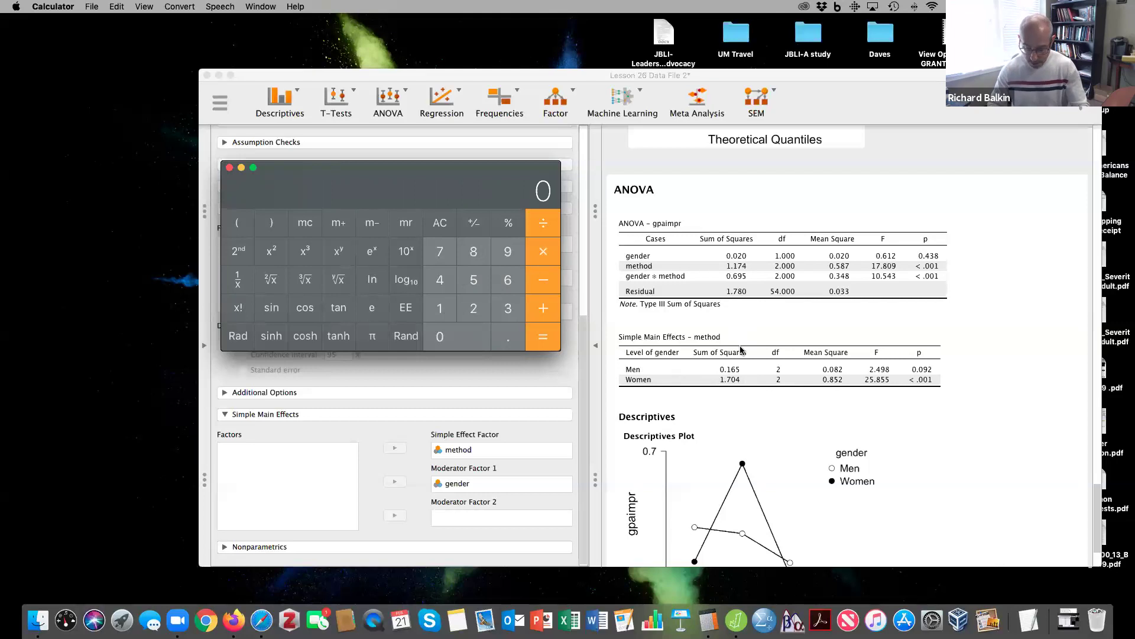
type("1.7.8")
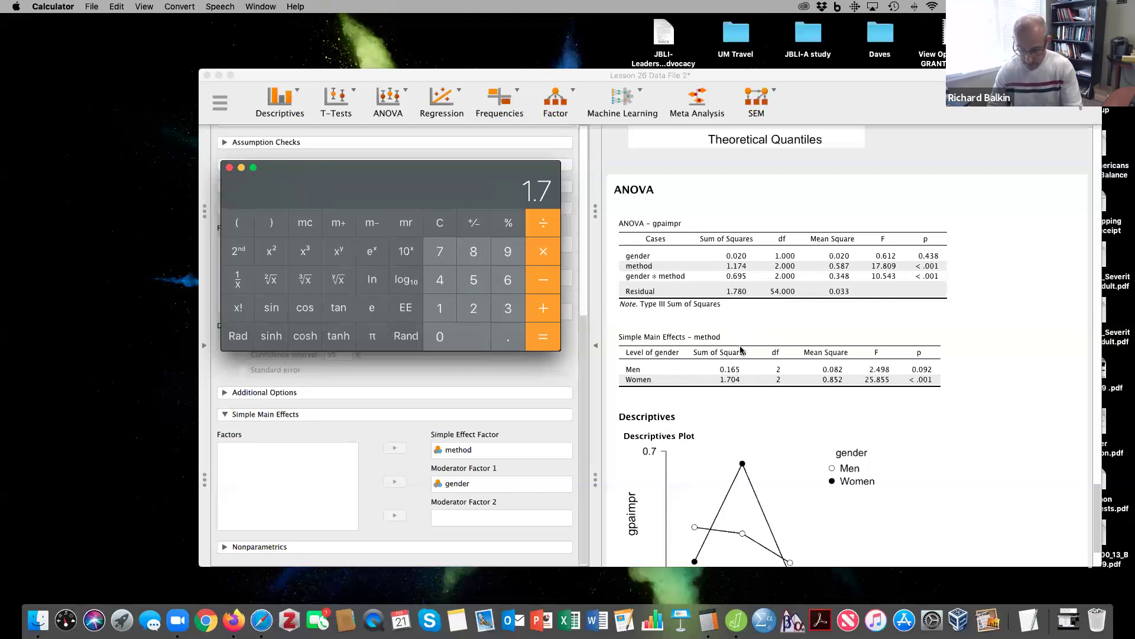
left_click(541, 311)
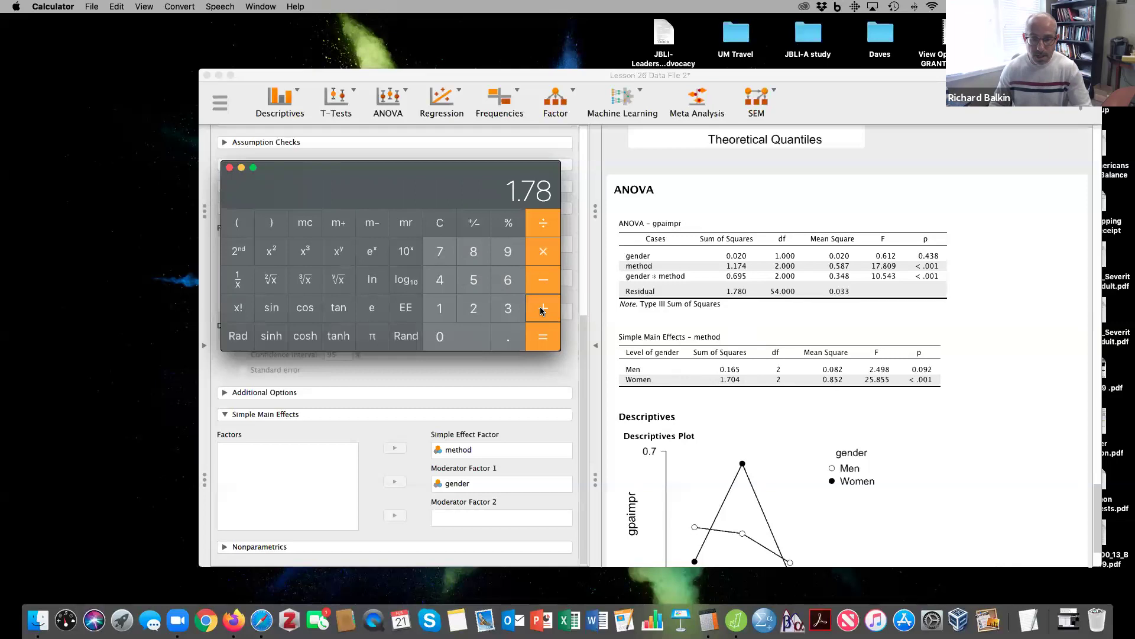
type("1.704")
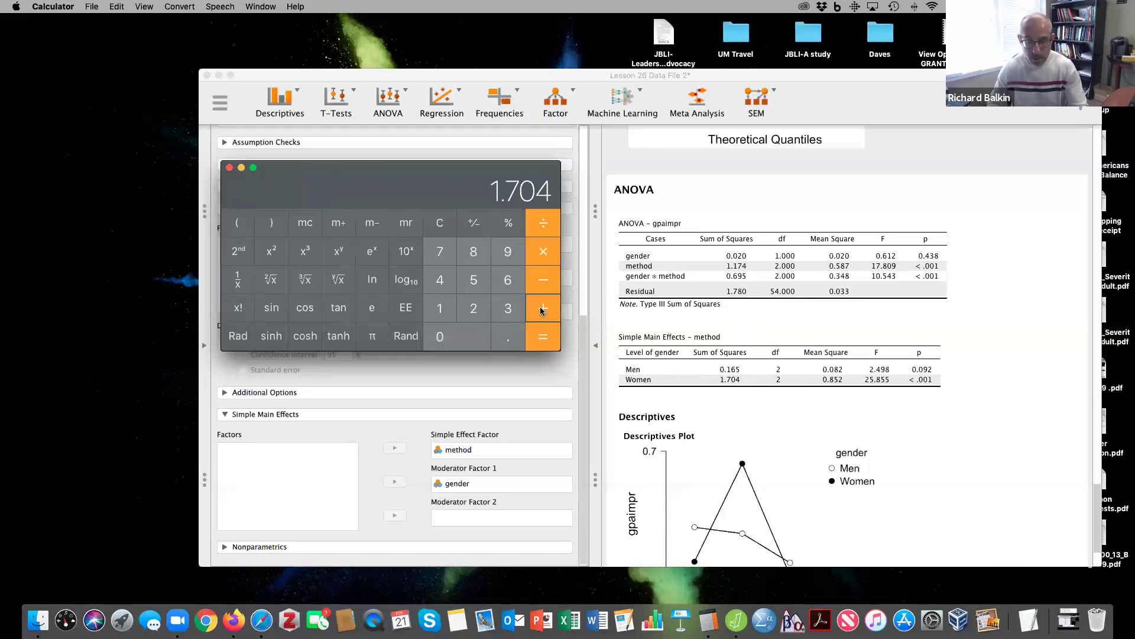
key("Return")
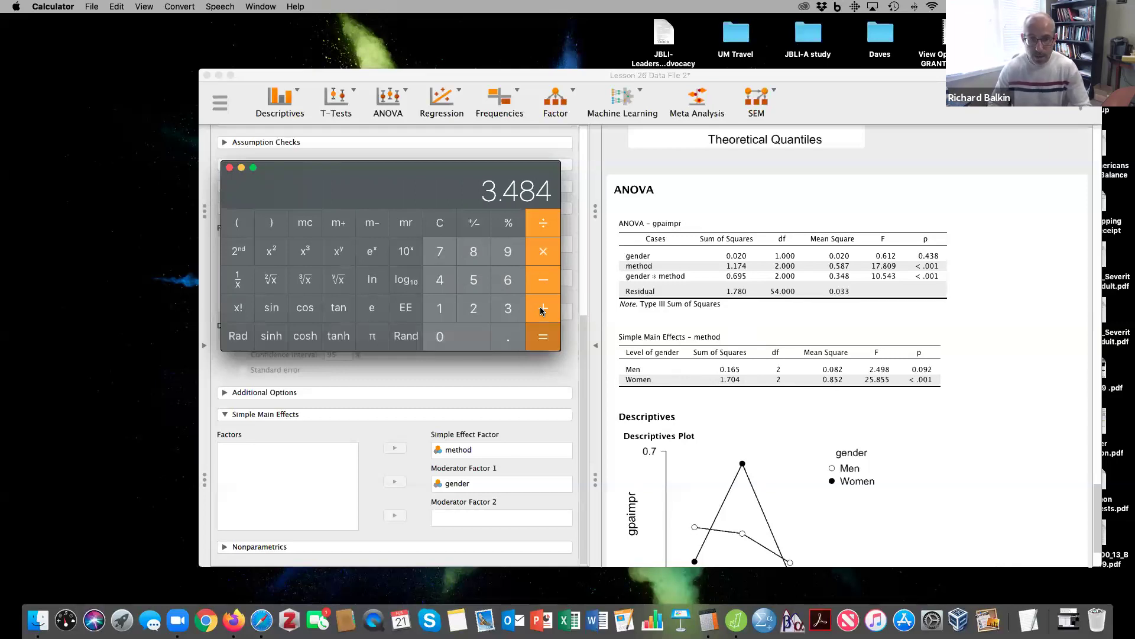
Step: Take the reciprocal of the sum and multiply it by 1.704 to get the women's effect size
left_click(236, 280)
left_click(542, 253)
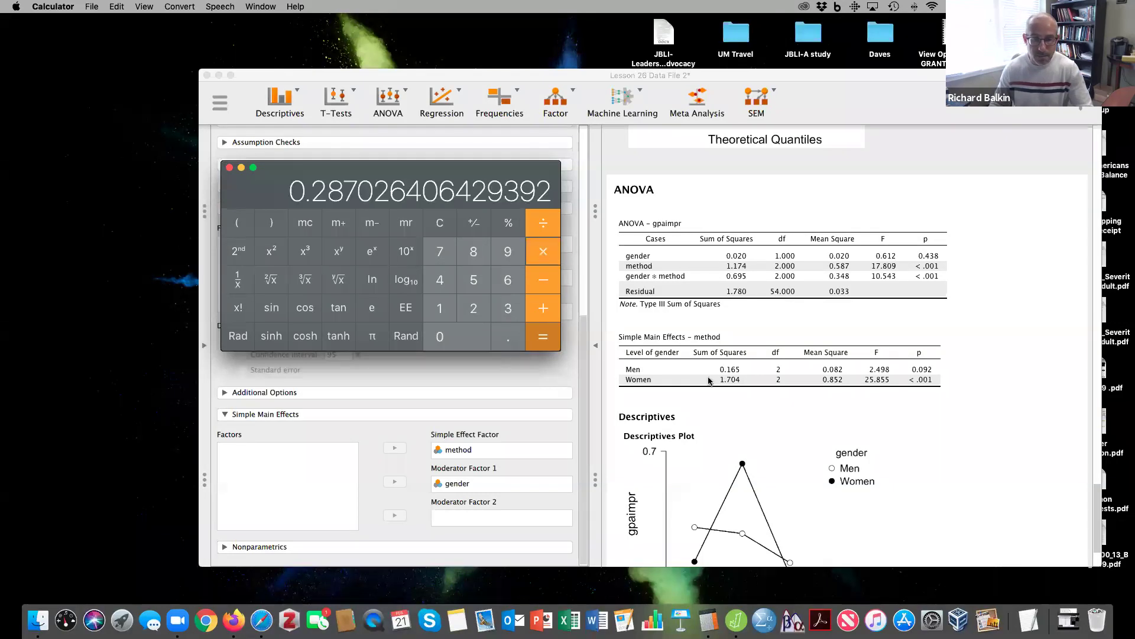
type("1.704")
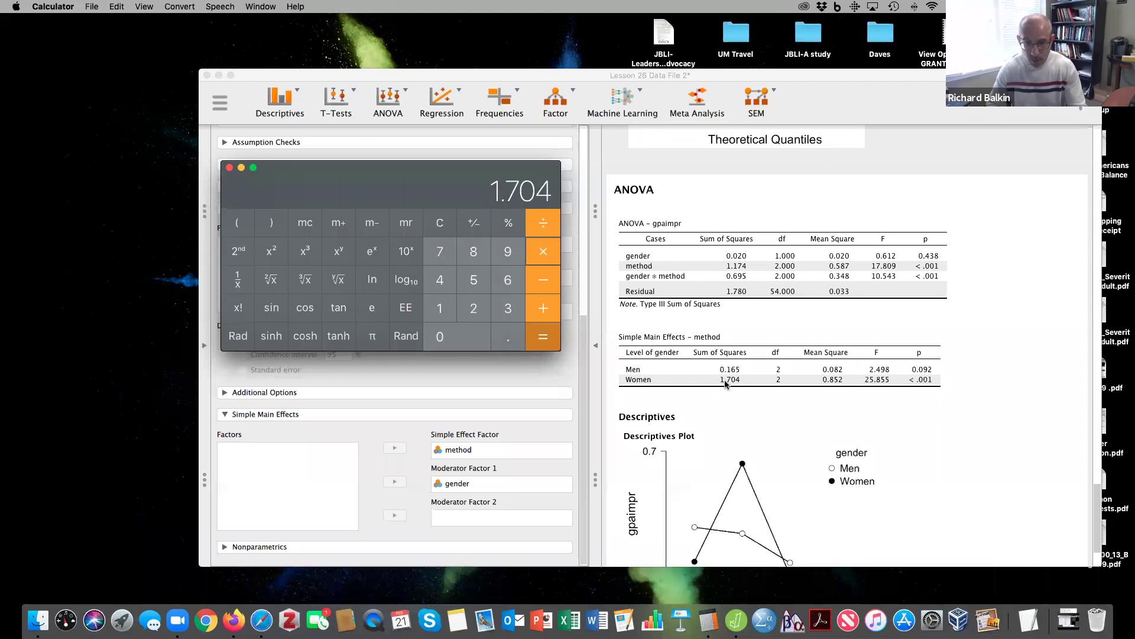
key("Return")
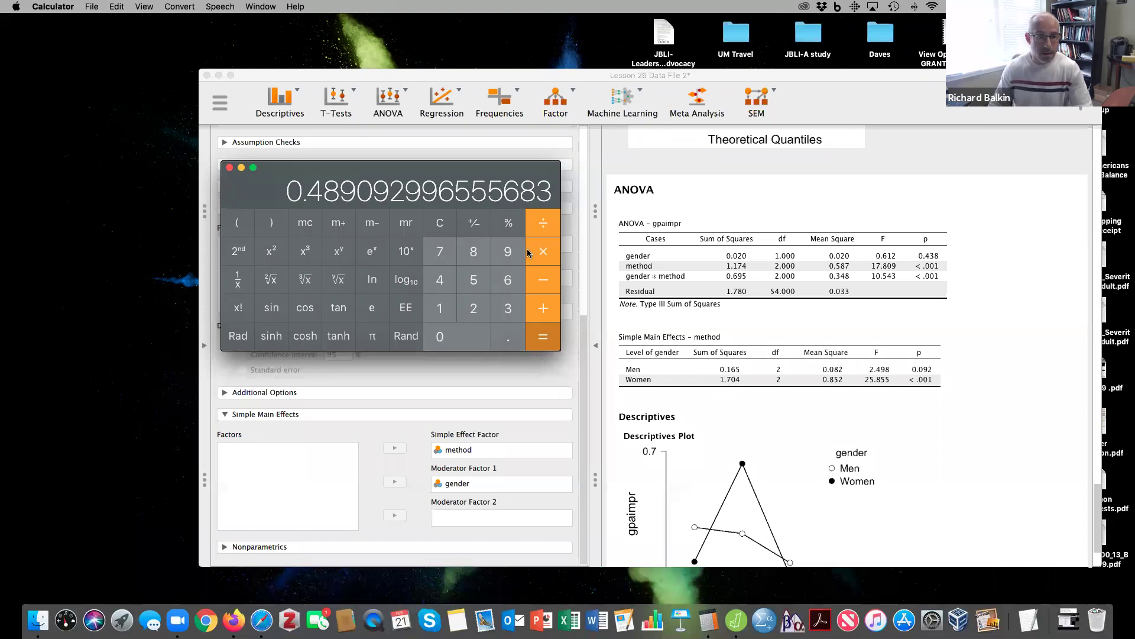
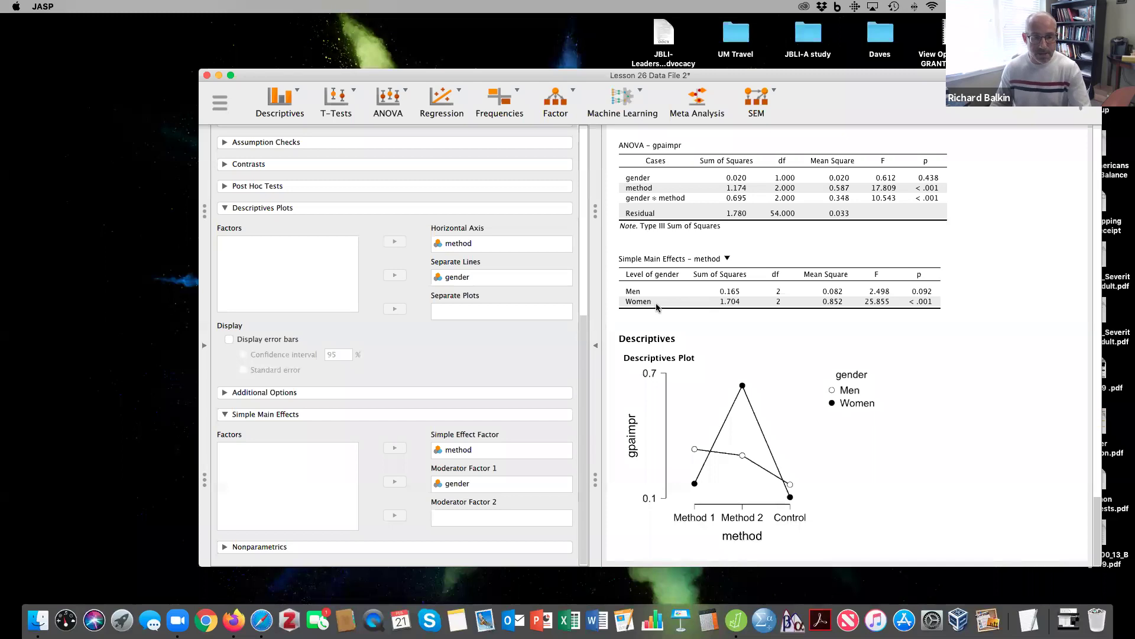
scroll(468, 399, "up", 5)
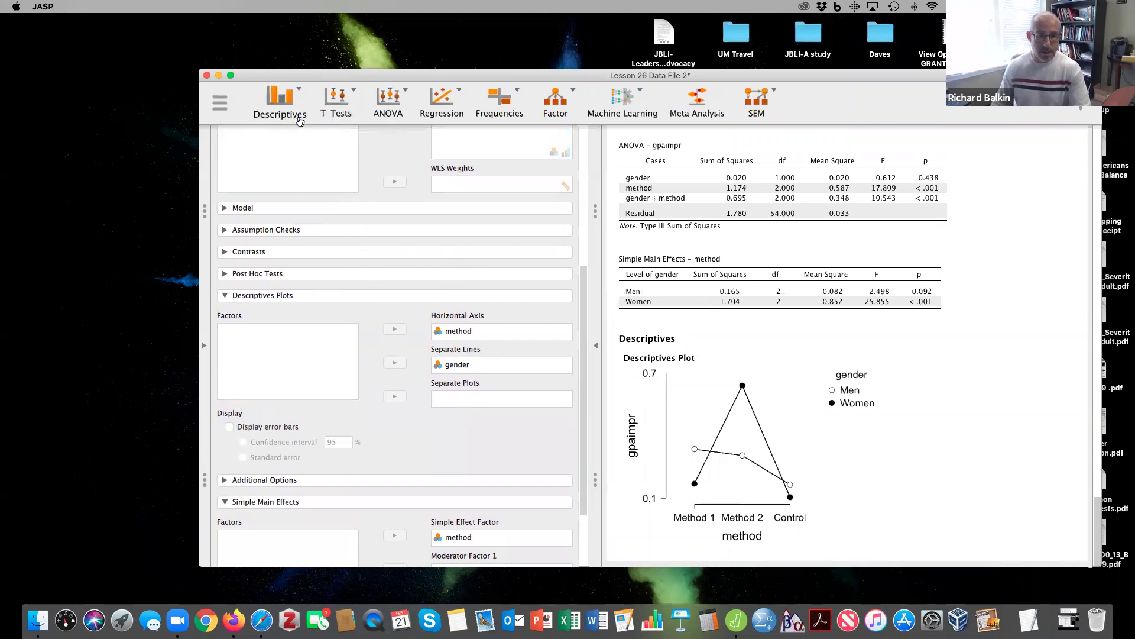
left_click(400, 94)
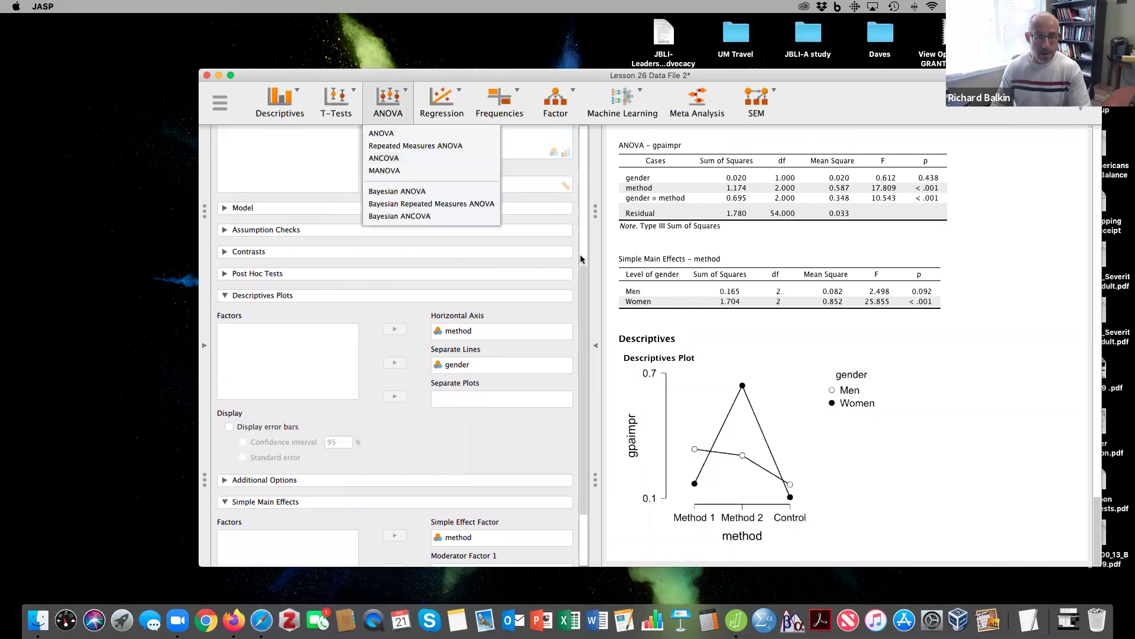
scroll(587, 282, "up", 3)
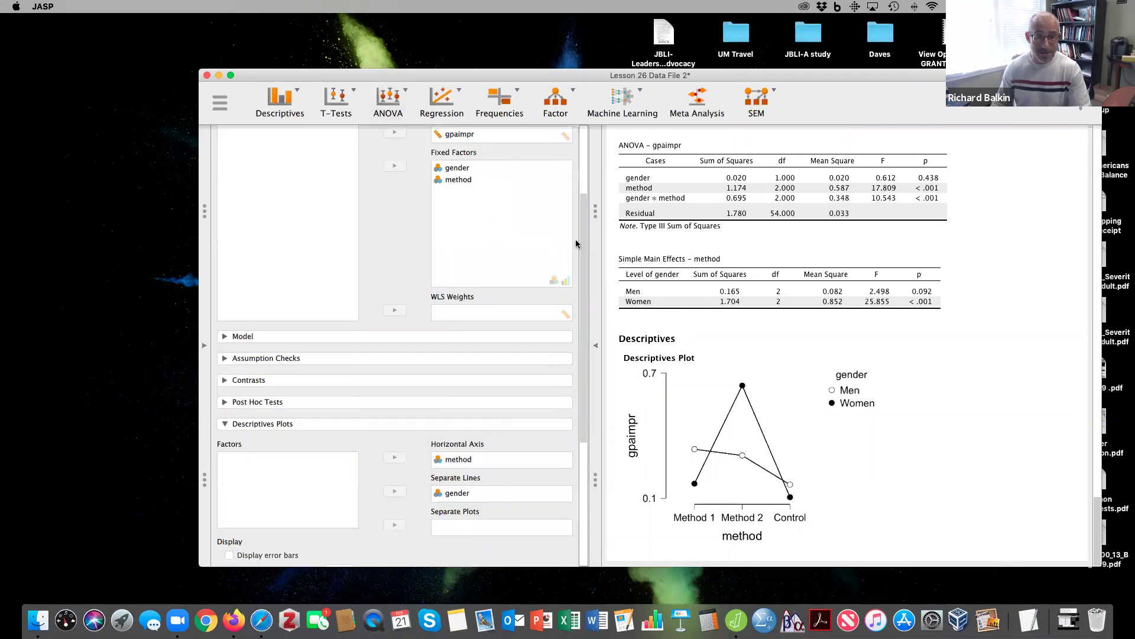
scroll(582, 283, "down", 4)
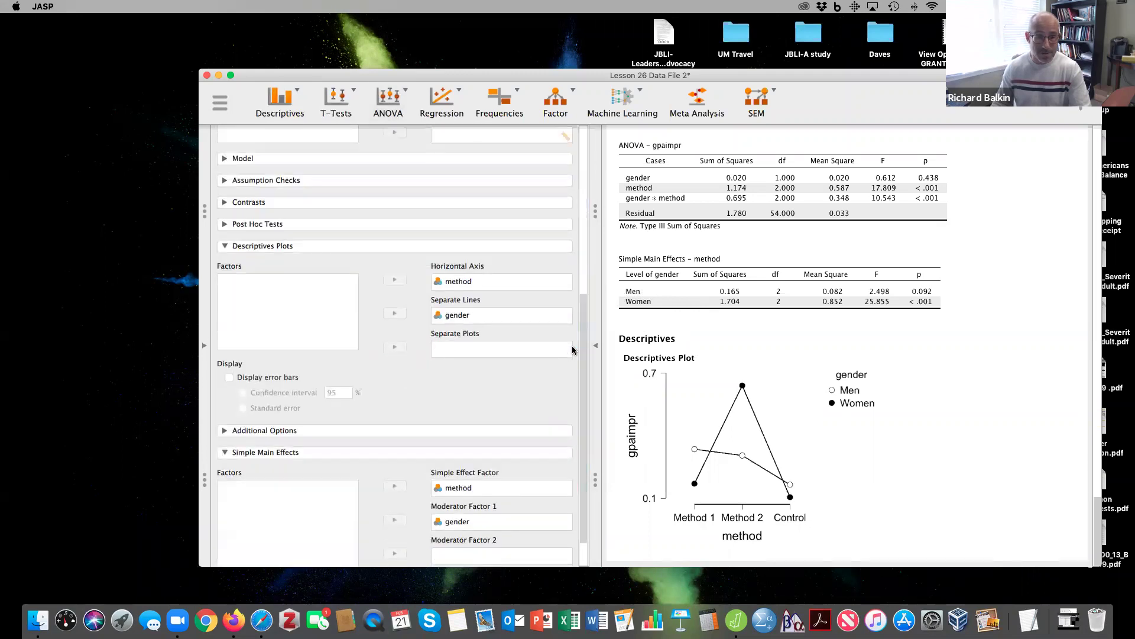
left_click(220, 76)
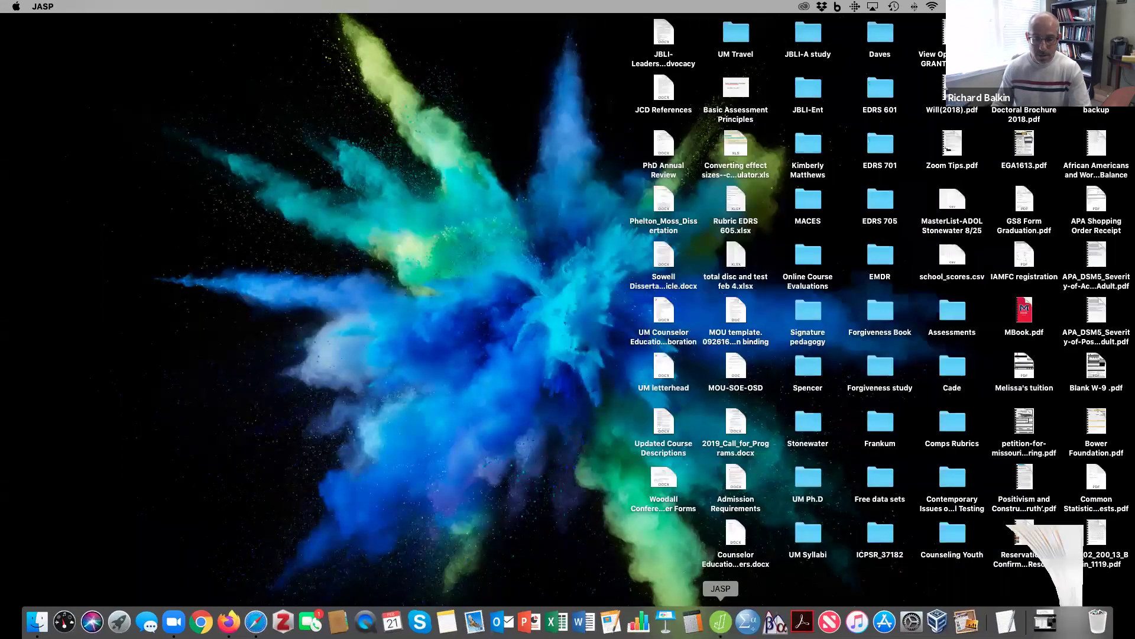
left_click(720, 621)
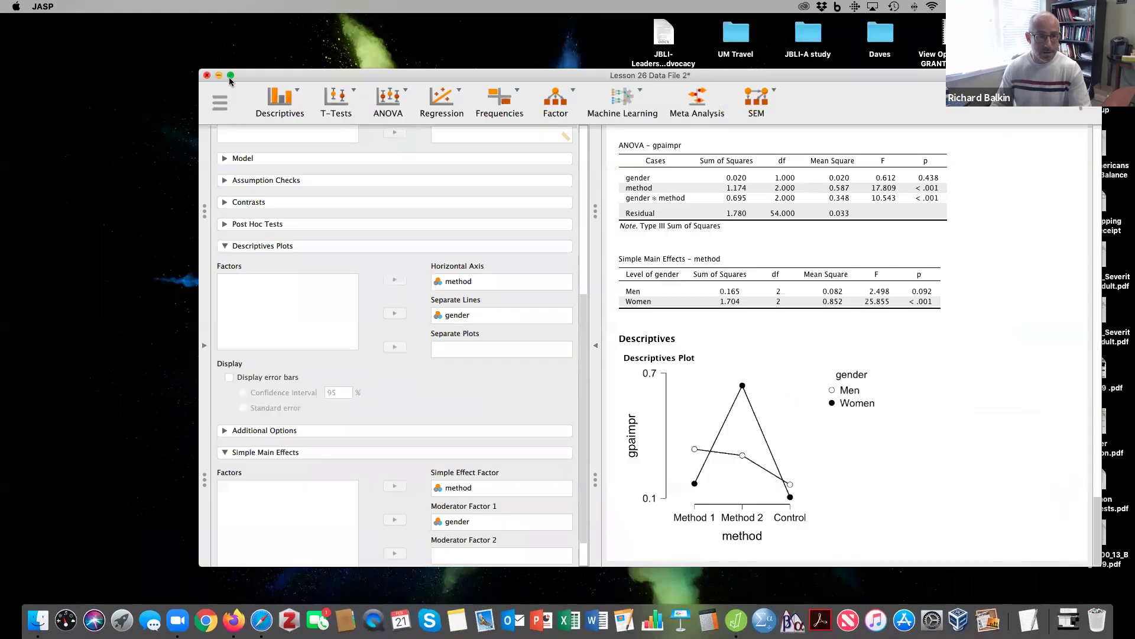
Step: Open a fresh copy of Lesson 26 Data File 2.sav from the recent files
left_click(219, 102)
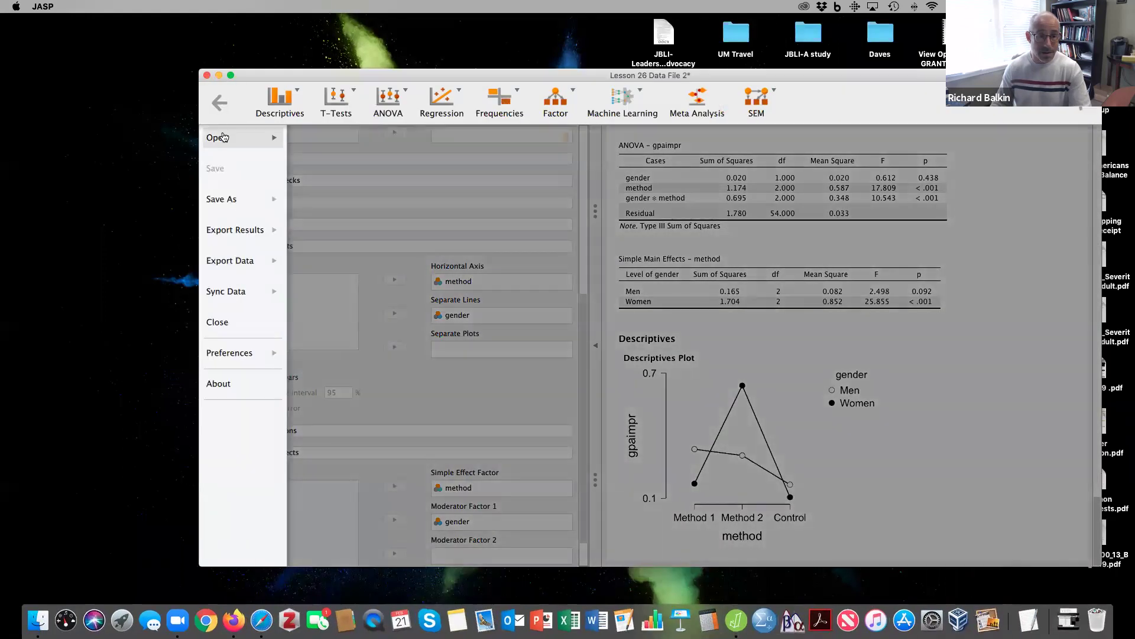
left_click(275, 136)
left_click(322, 142)
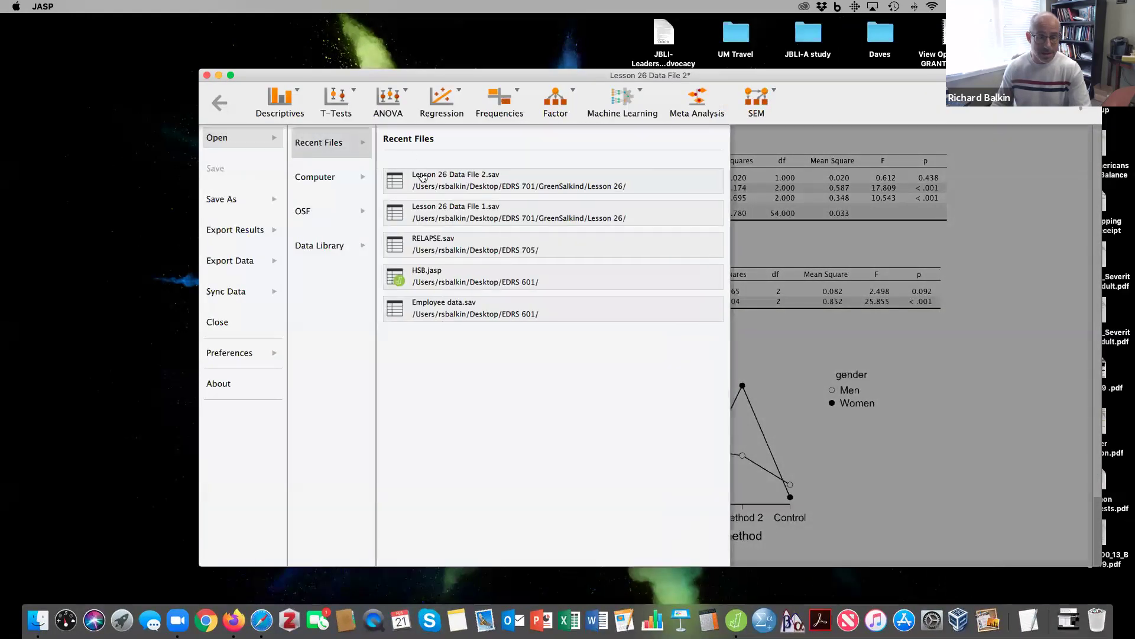
left_click(425, 182)
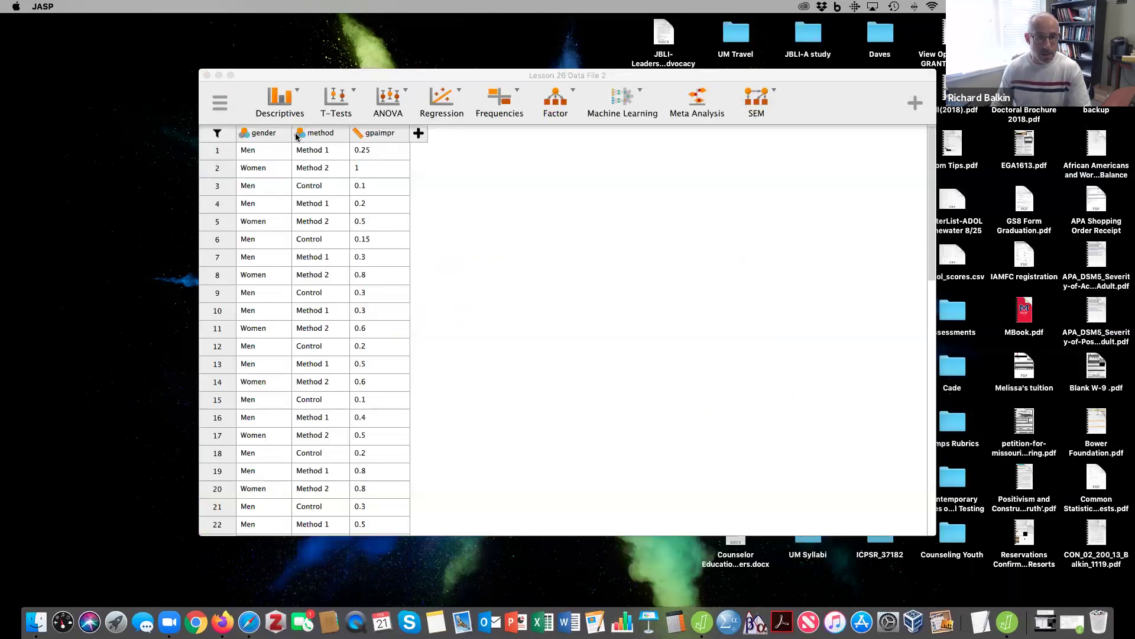
Step: Filter the Men cases out of the gender variable so that only Women are analysed
left_click(264, 134)
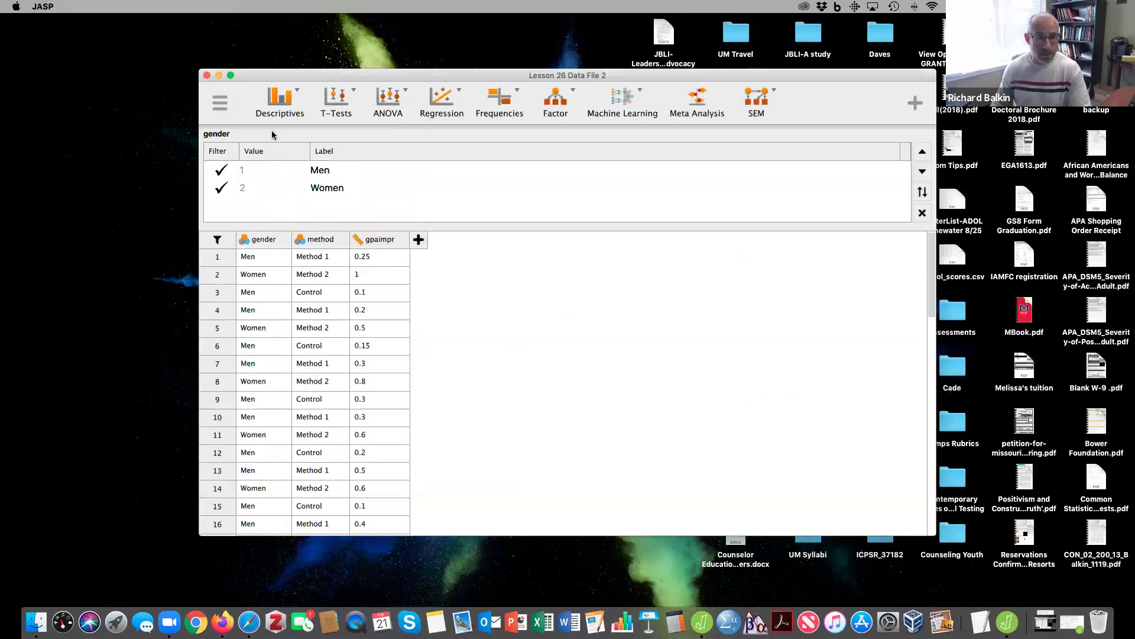
left_click(220, 170)
Step: Set up a classical ANOVA with gpaimpr as the dependent variable and method as the fixed factor
left_click(388, 100)
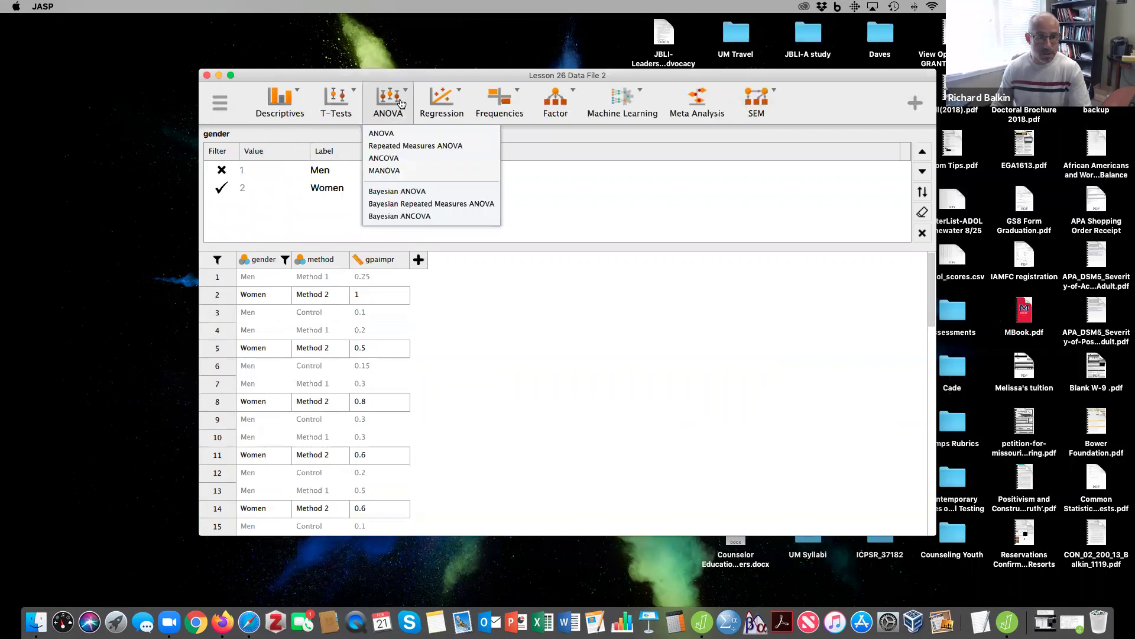
left_click(381, 133)
left_click(251, 195)
left_click(395, 178)
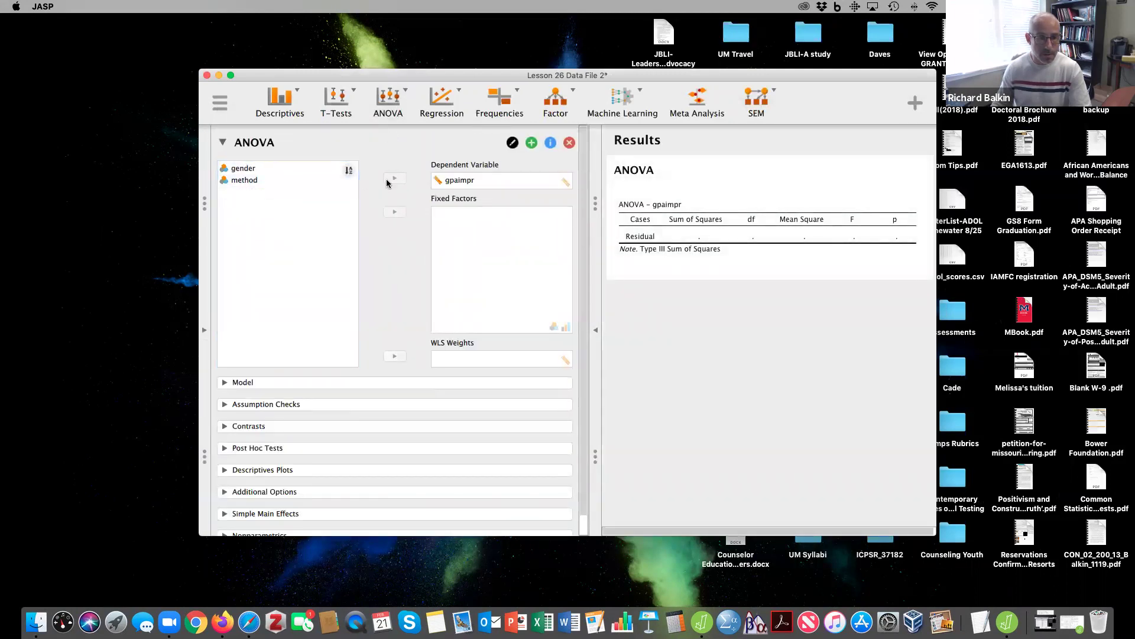
left_click(249, 180)
left_click(394, 211)
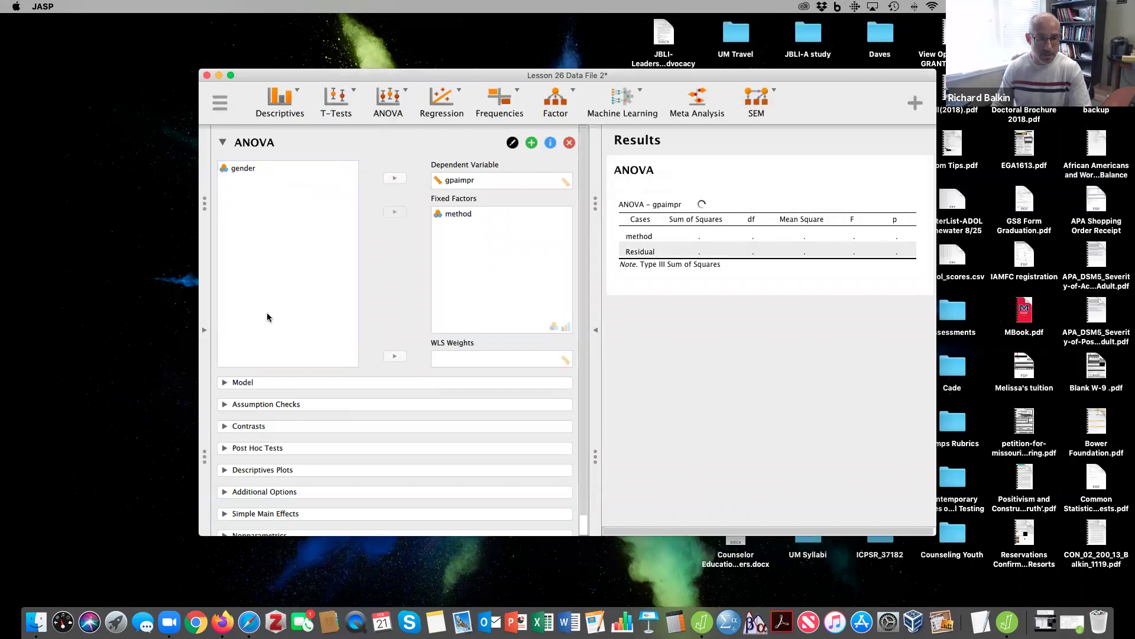
Step: Add post hoc tests for method with effect size, and enlarge the window to show the full comparison table
left_click(224, 450)
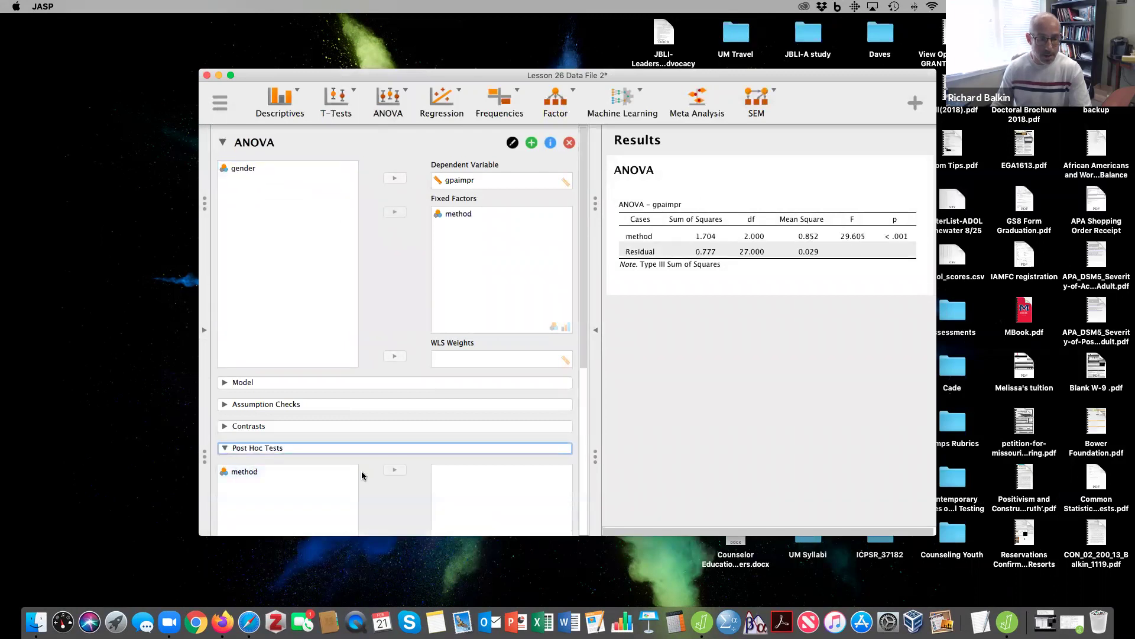
left_click(247, 472)
left_click(395, 469)
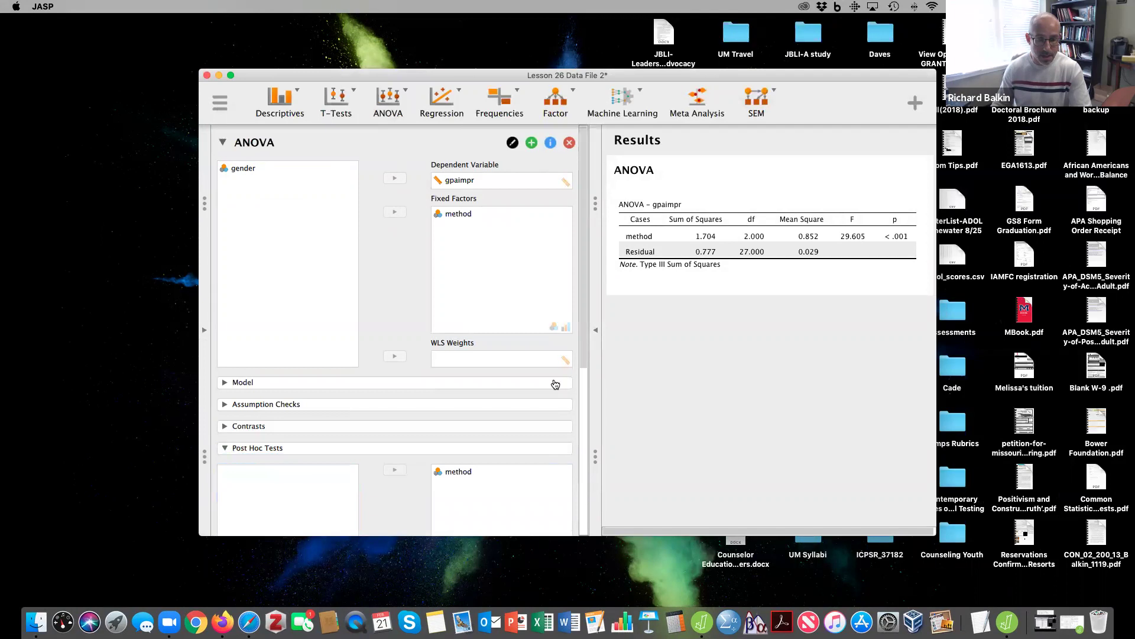
scroll(561, 493, "down", 4)
scroll(561, 493, "down", 5)
left_click(461, 347)
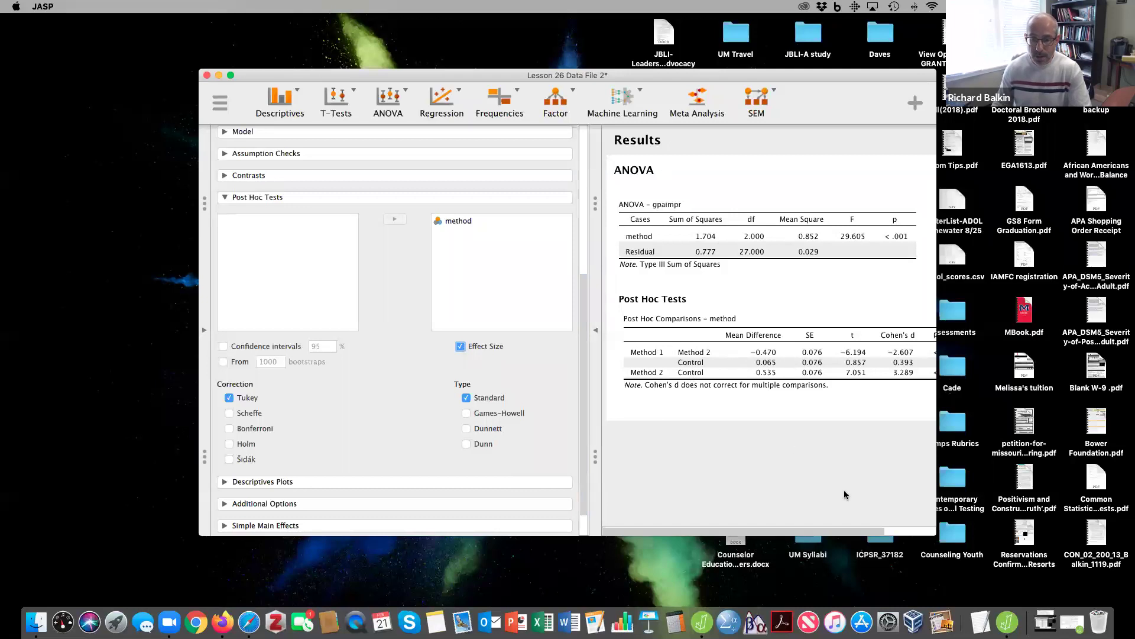
left_click_drag(947, 532, 1126, 558)
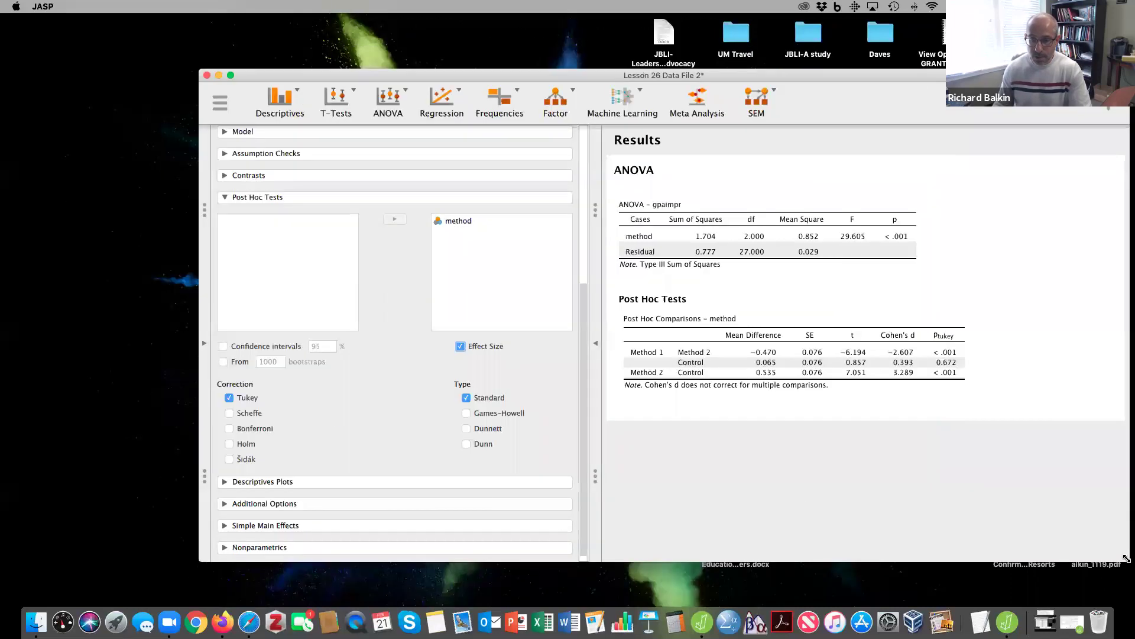